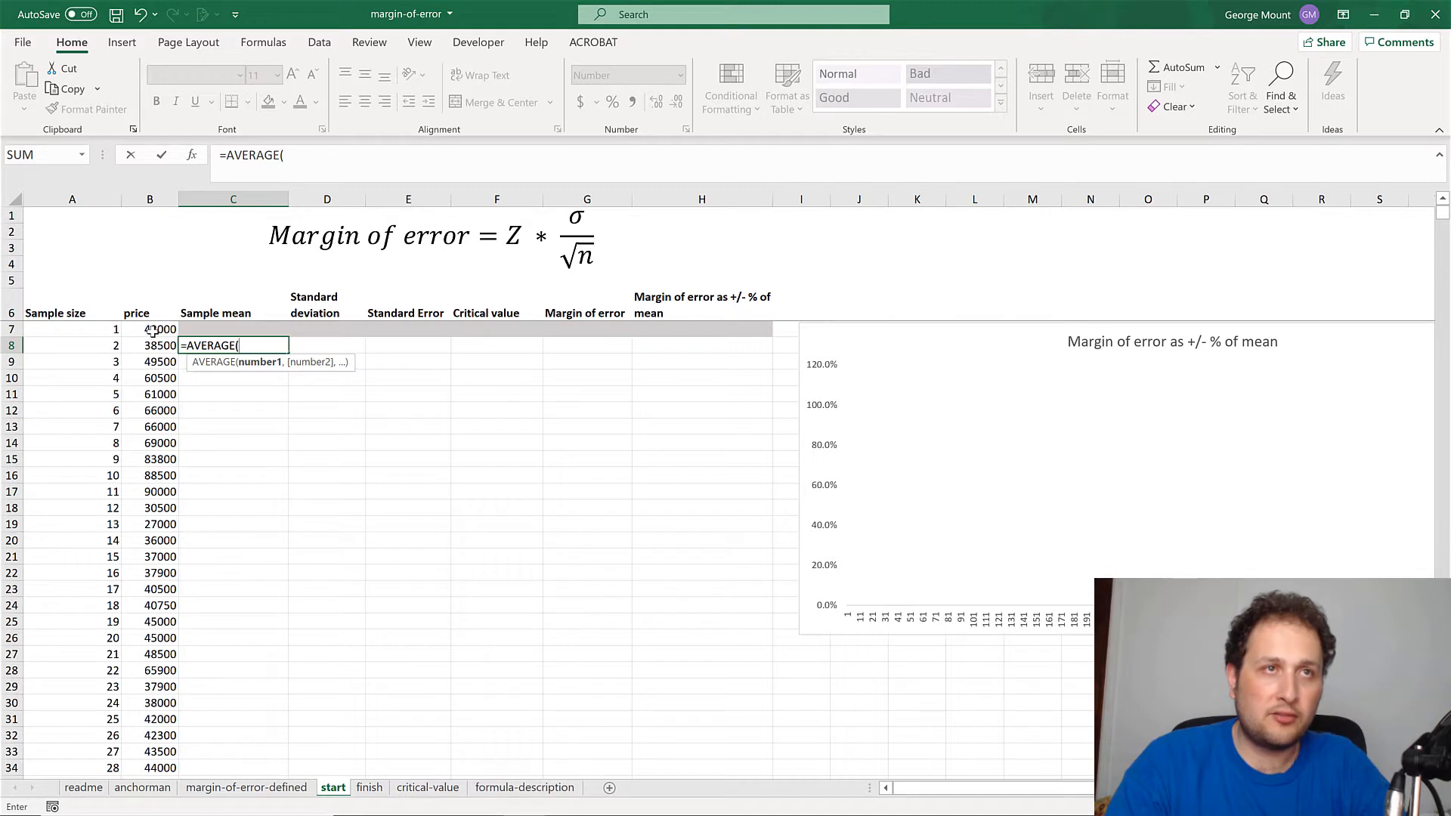
Step: Complete the sample mean formula in C8 as =AVERAGE($B$7:B8) and fill it down the Sample mean column
left_click_drag(151, 345, 165, 337)
left_click(293, 158)
key("F4")
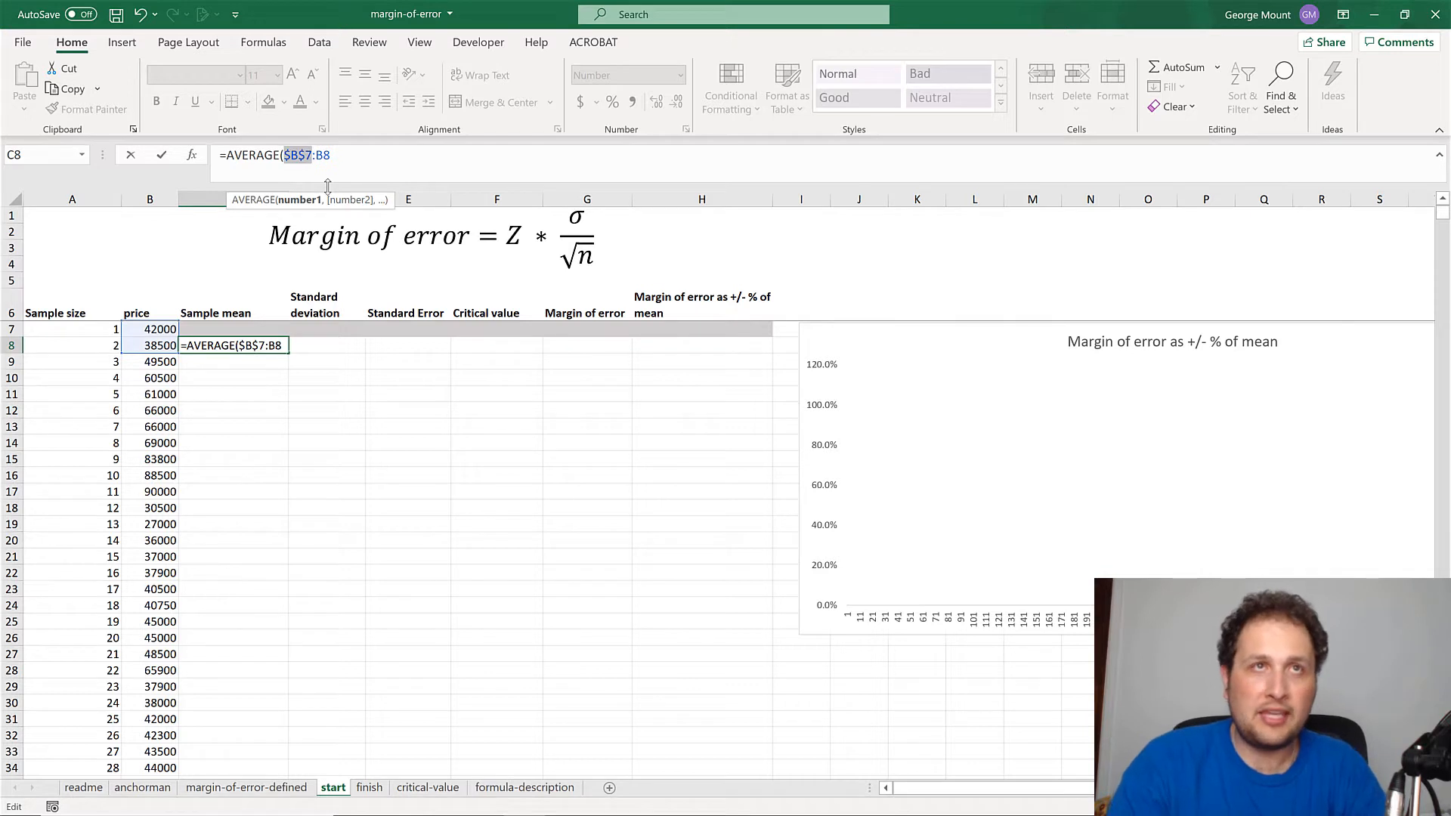
left_click(359, 162)
type(")")
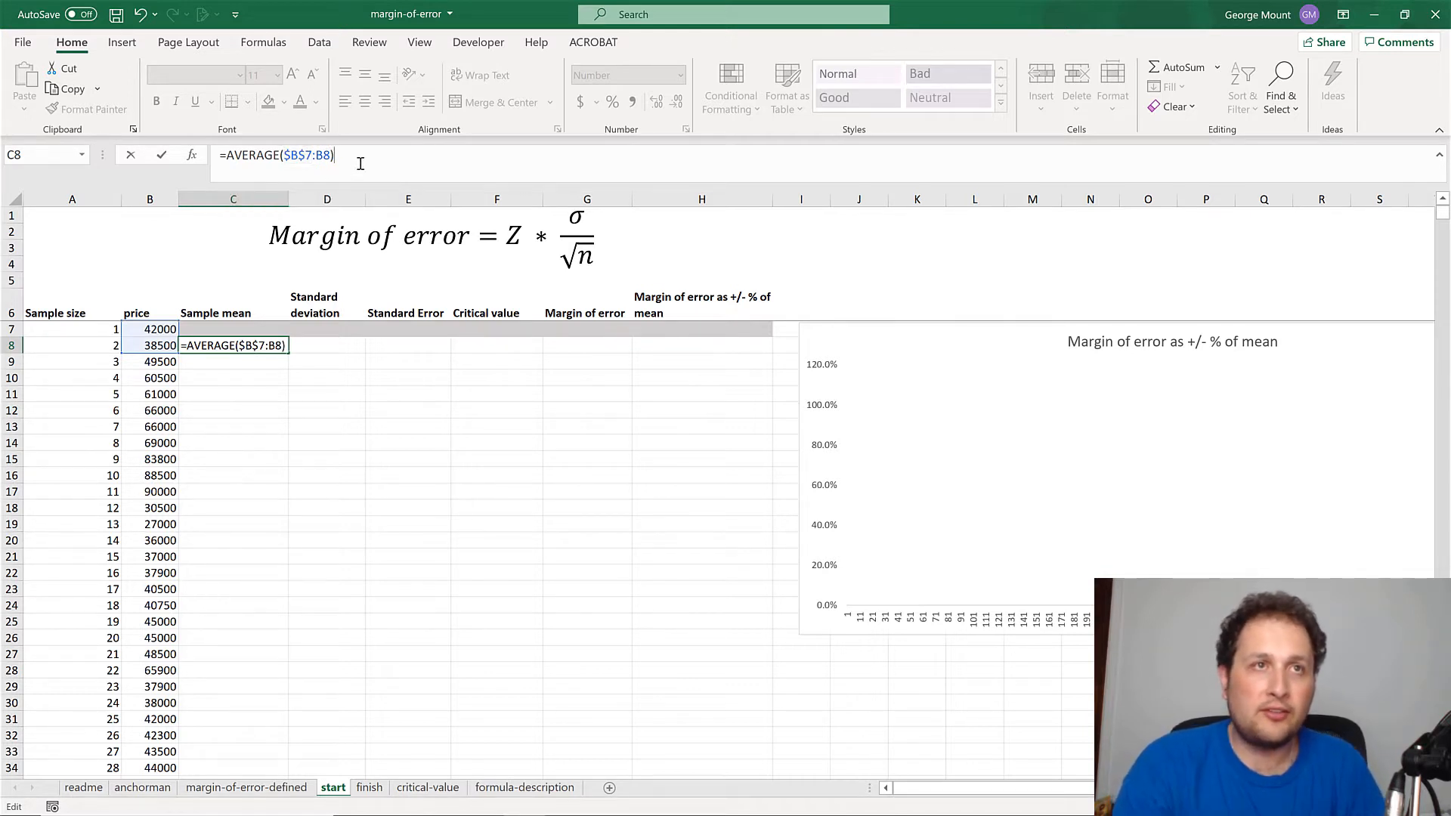
key("Return")
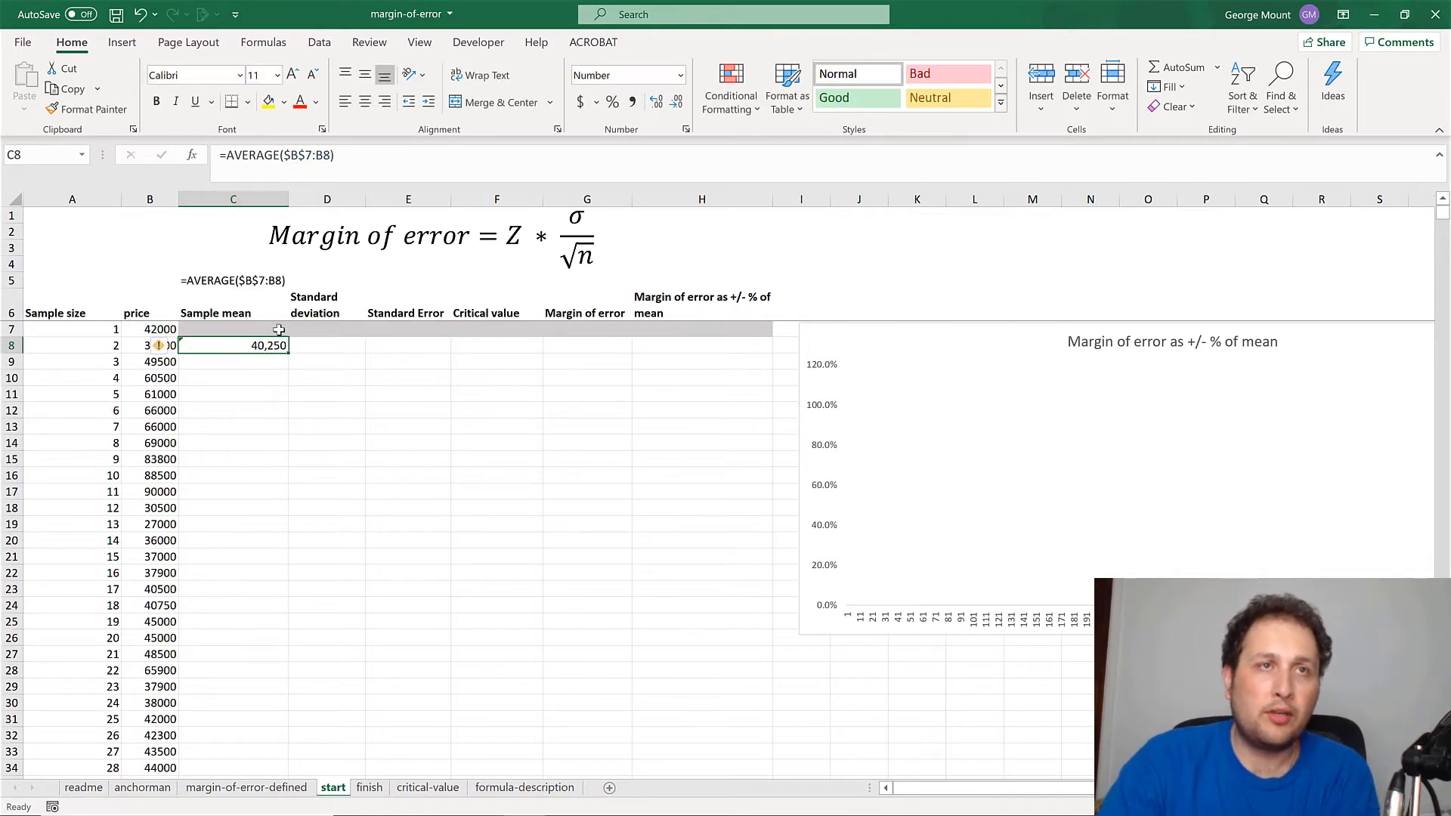
left_click(277, 350)
double_click(288, 350)
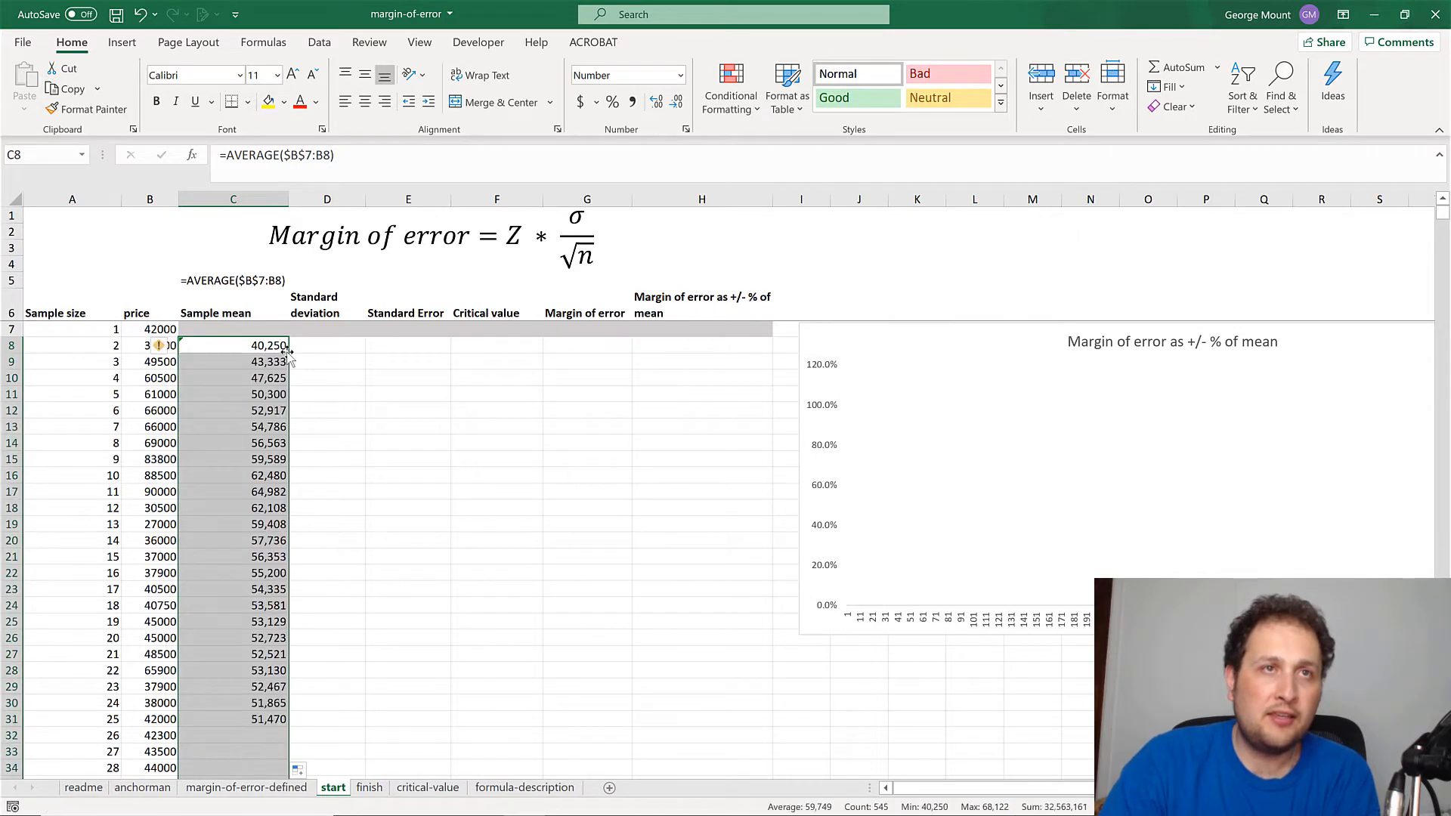
Step: Check the running averages in the Sample mean column at C11, C13 and C21 against the matching price and sample size ranges
left_click(254, 395)
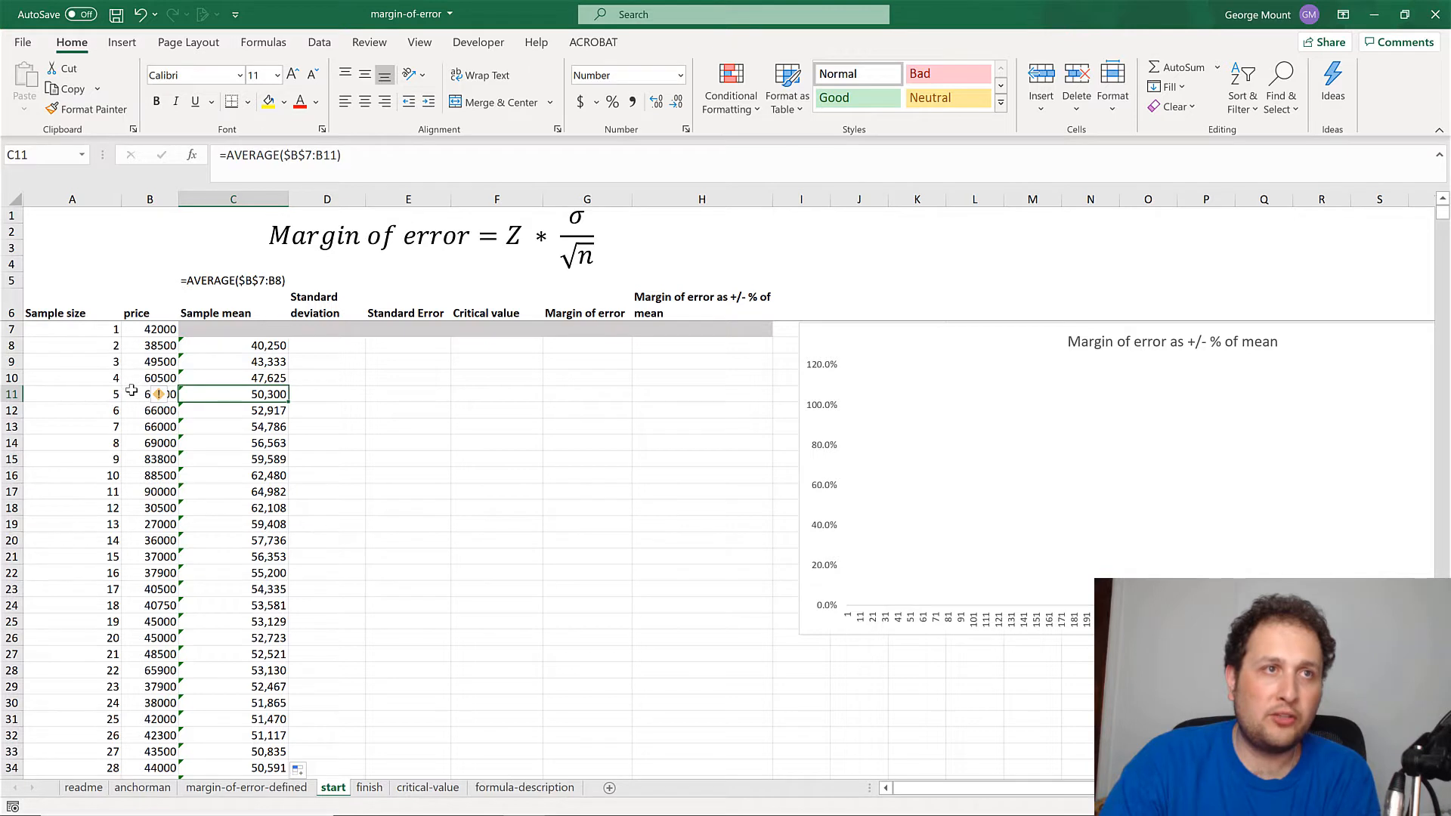
key("Down")
key("Down")
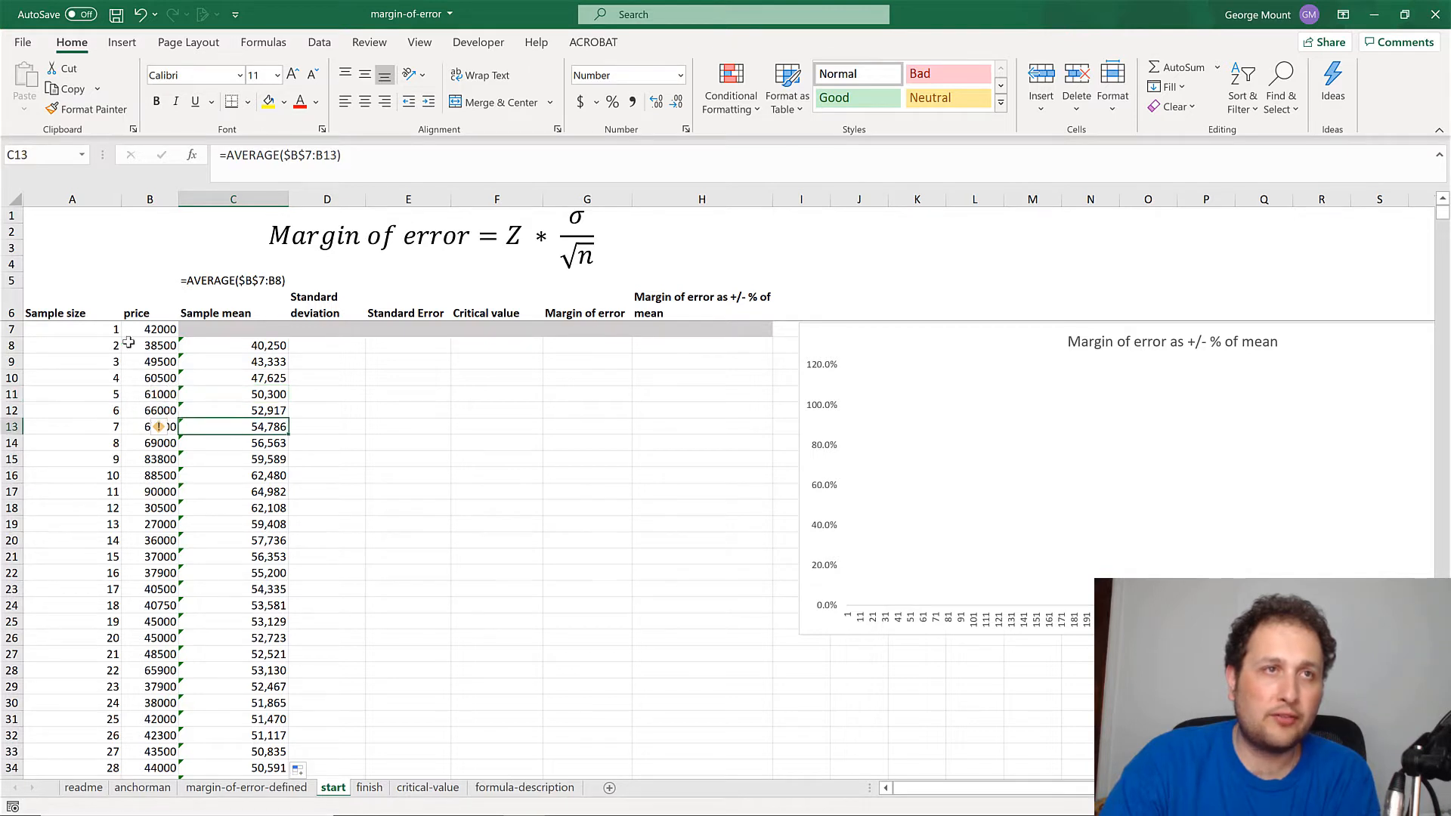
left_click_drag(151, 330, 147, 427)
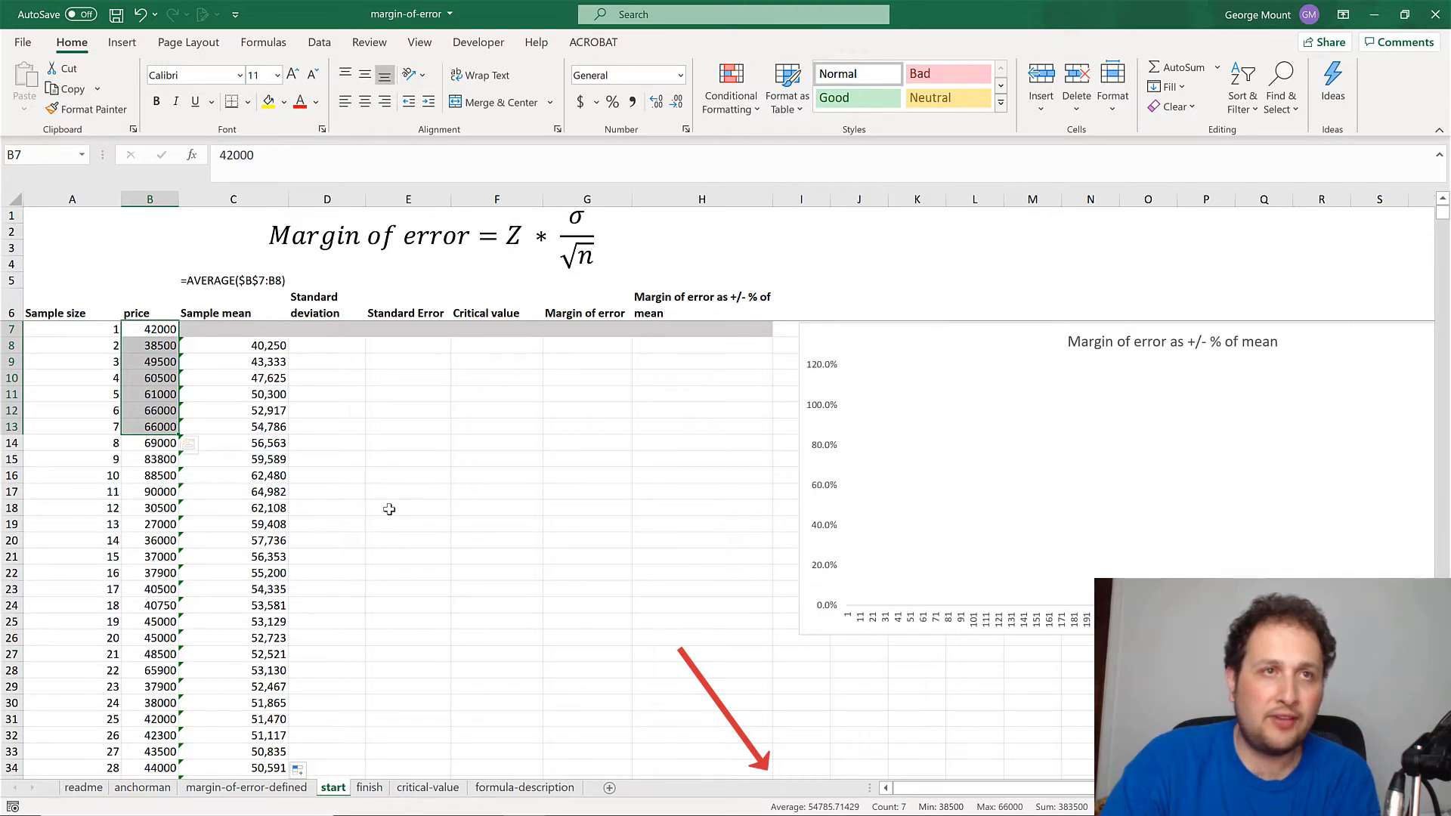
left_click(272, 428)
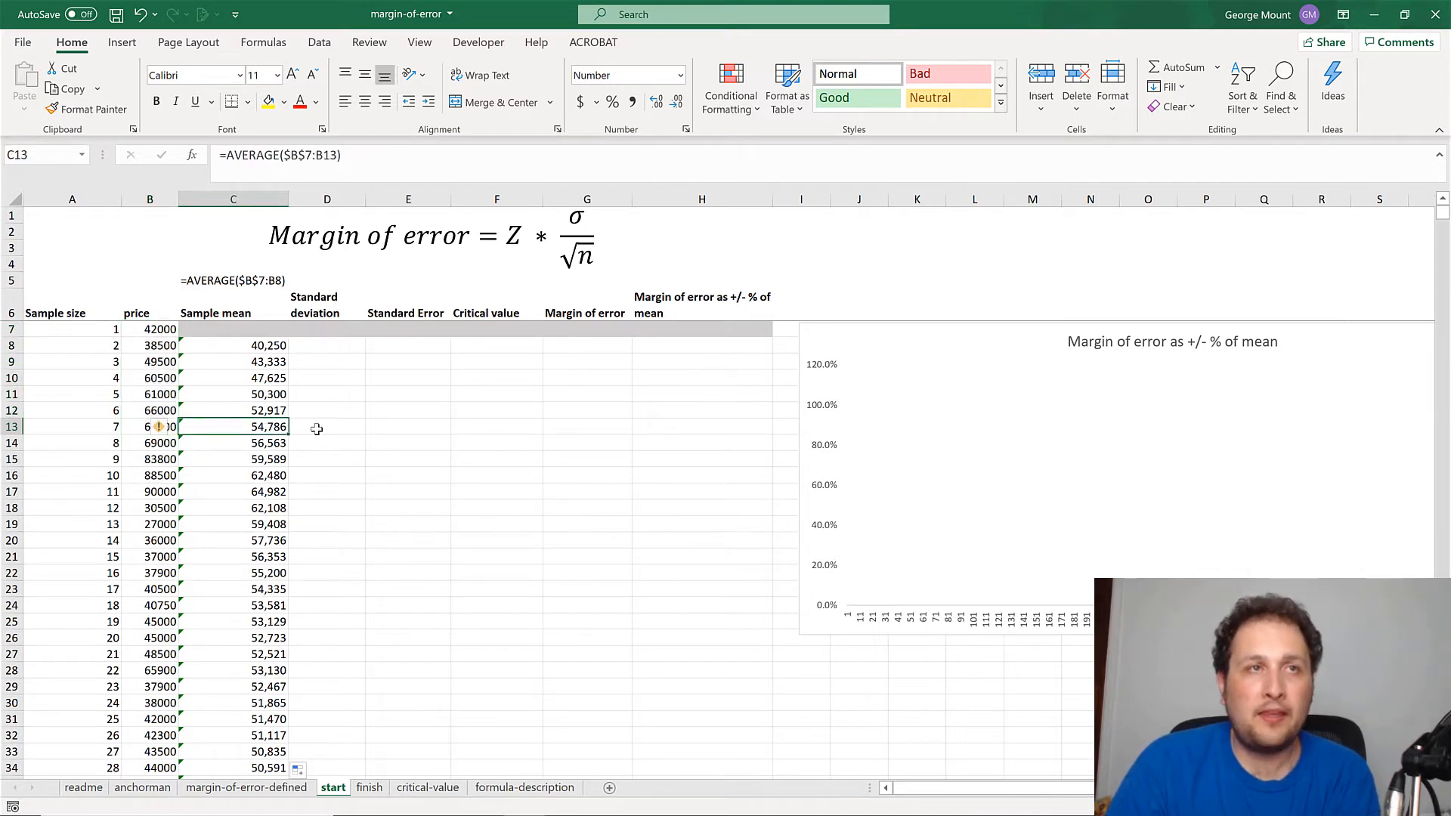
left_click_drag(80, 330, 102, 557)
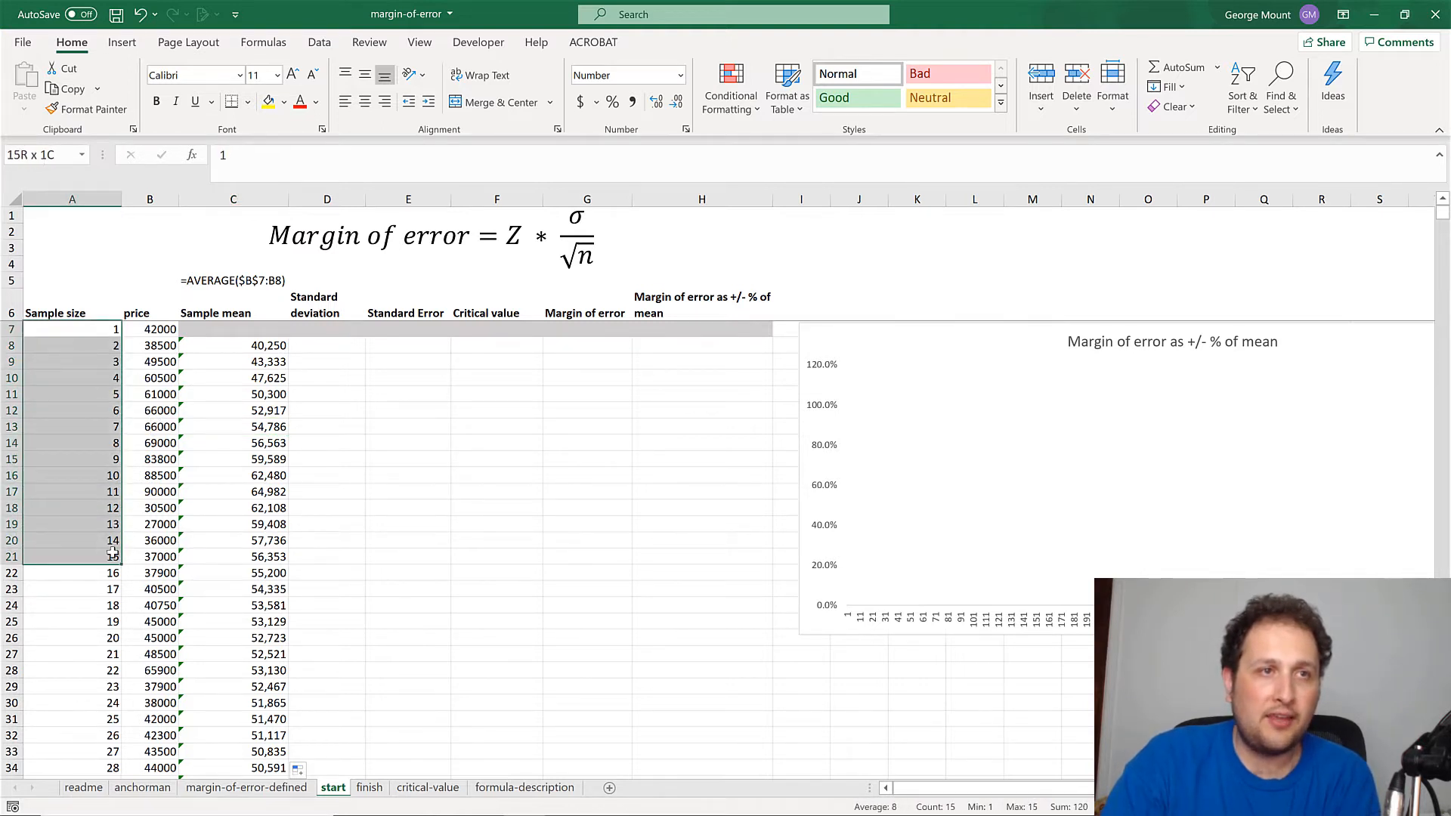
left_click(231, 555)
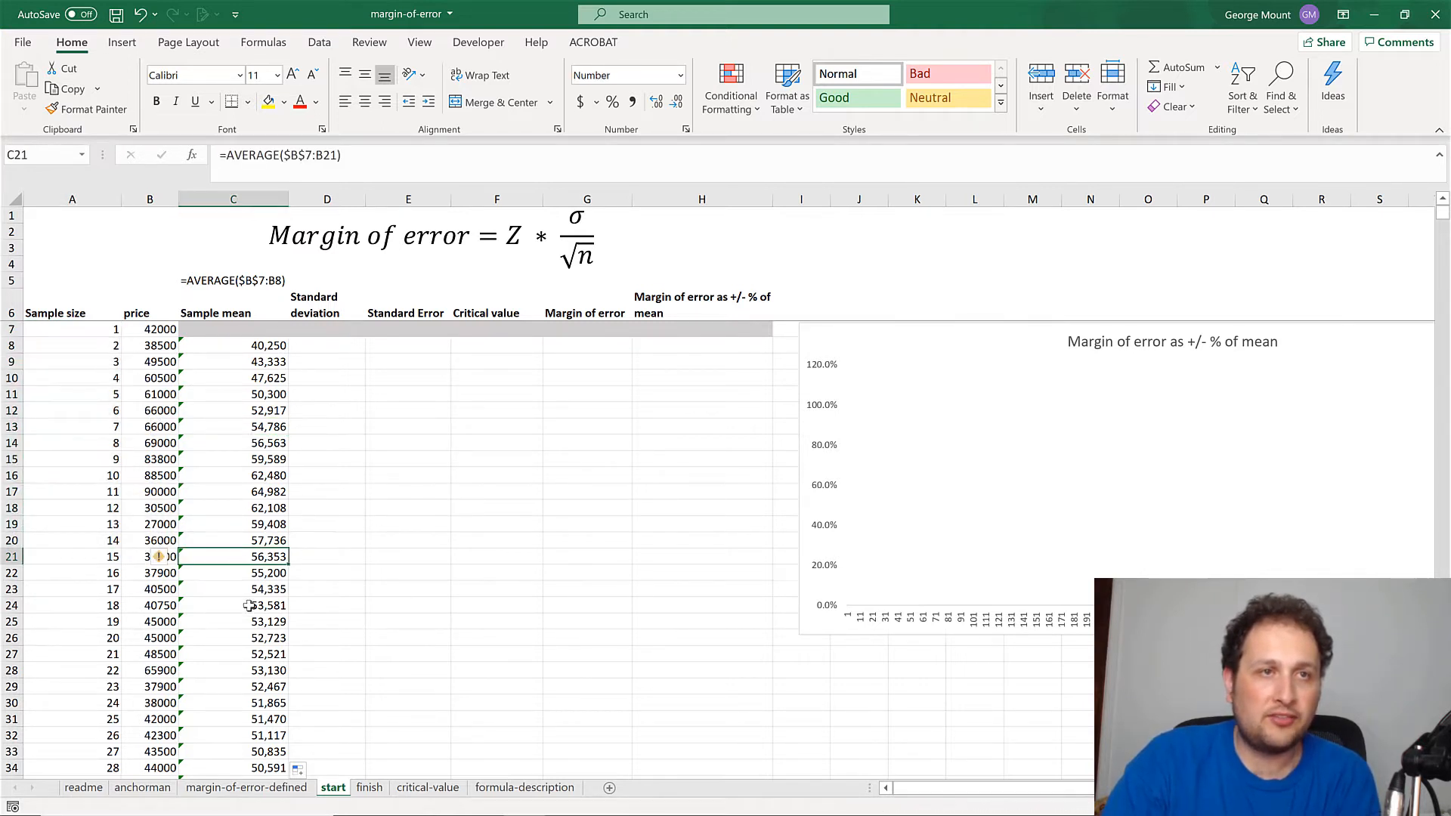
Step: Enter the sample standard deviation formula =STDEV.S($B$7:B8) in D8
left_click(339, 347)
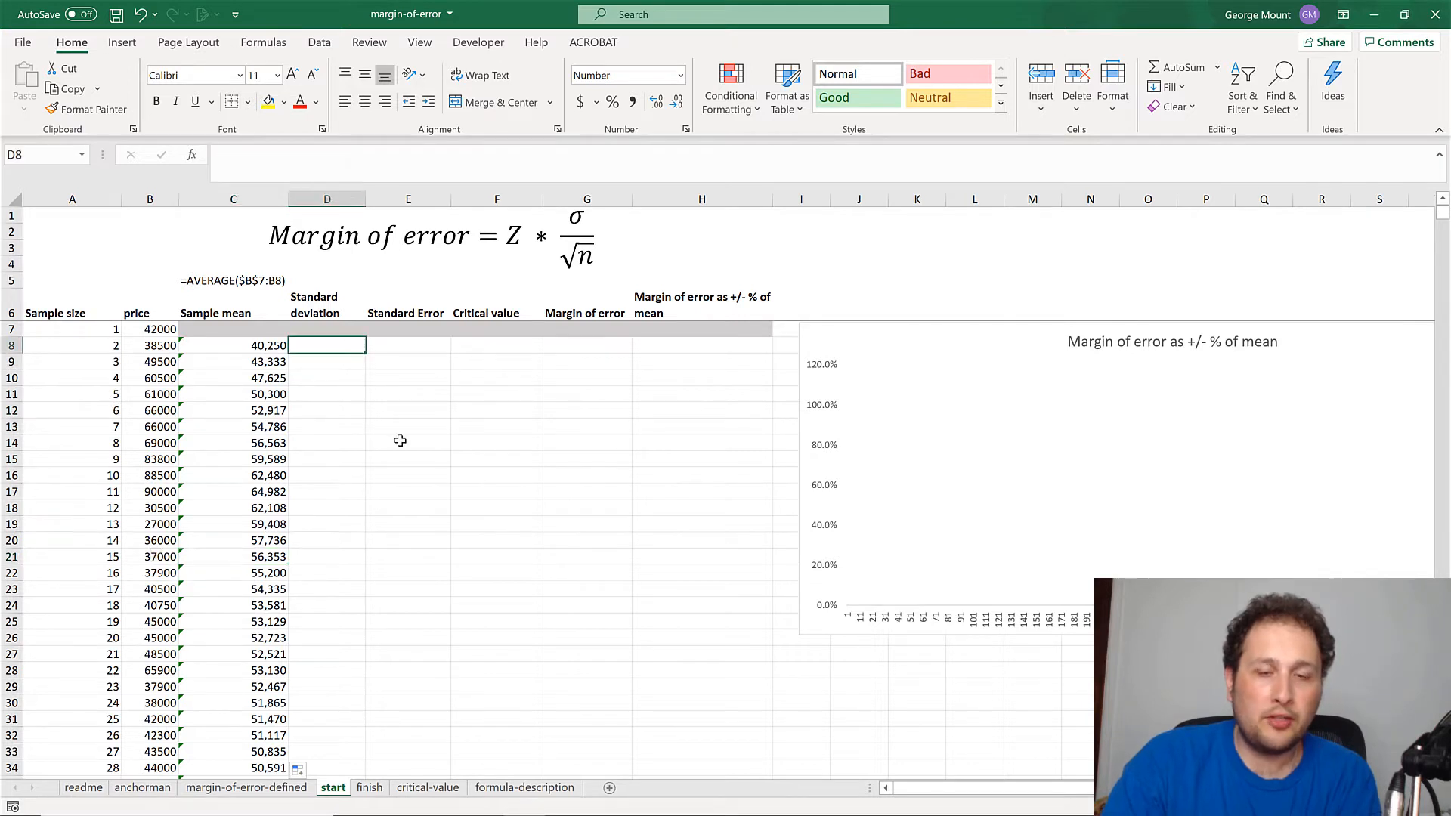
type("=")
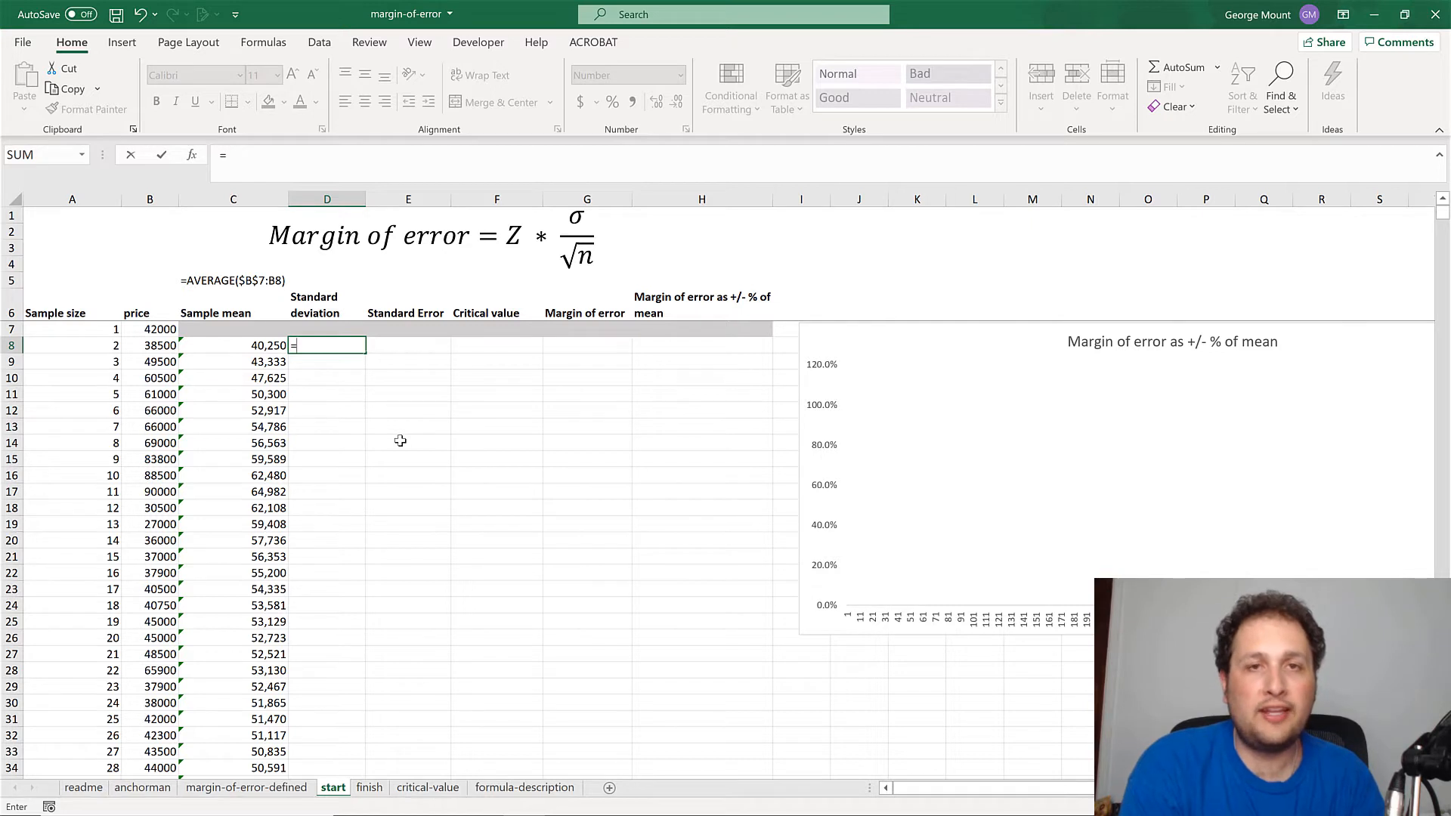
type("std")
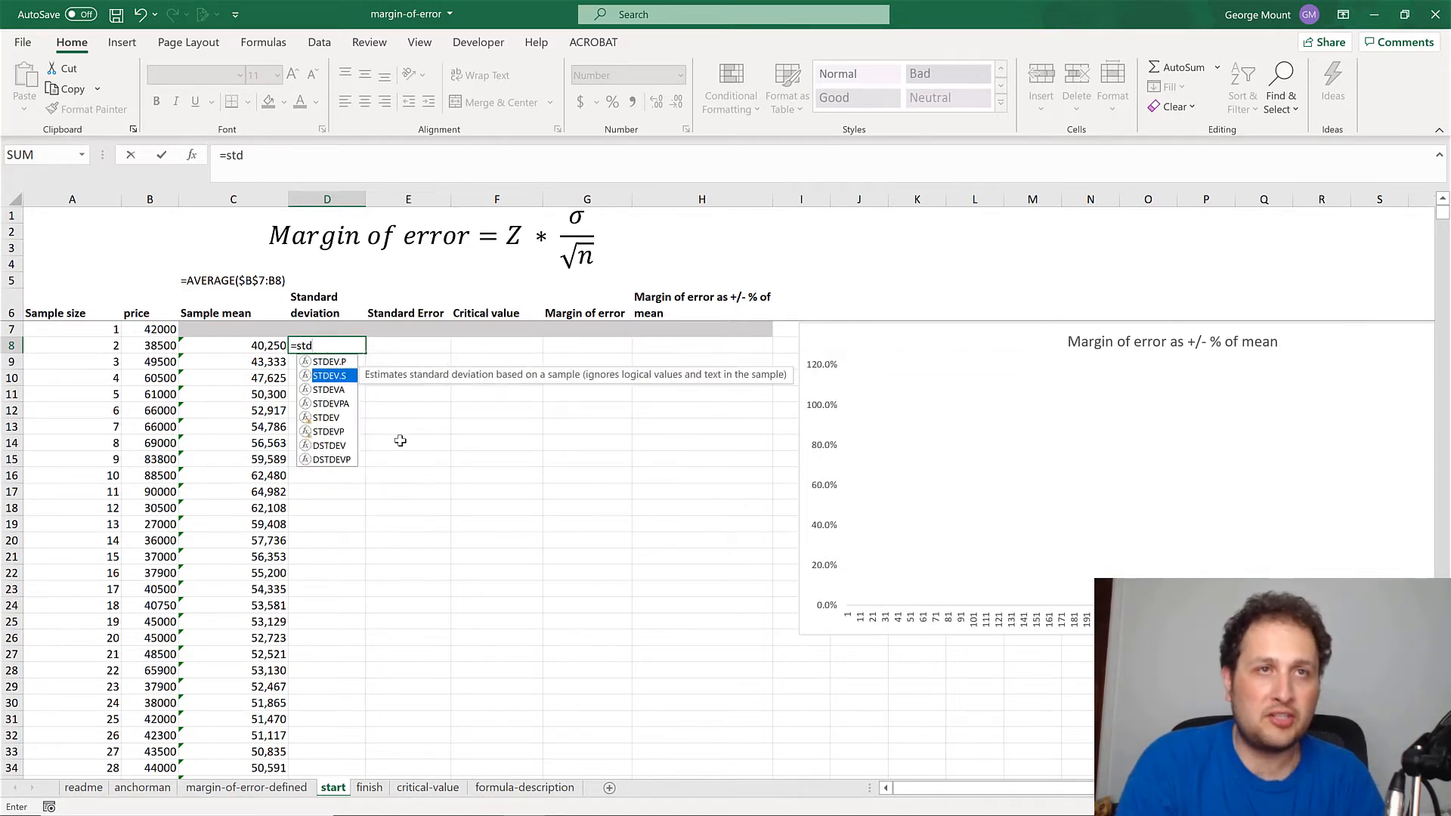
key("Tab")
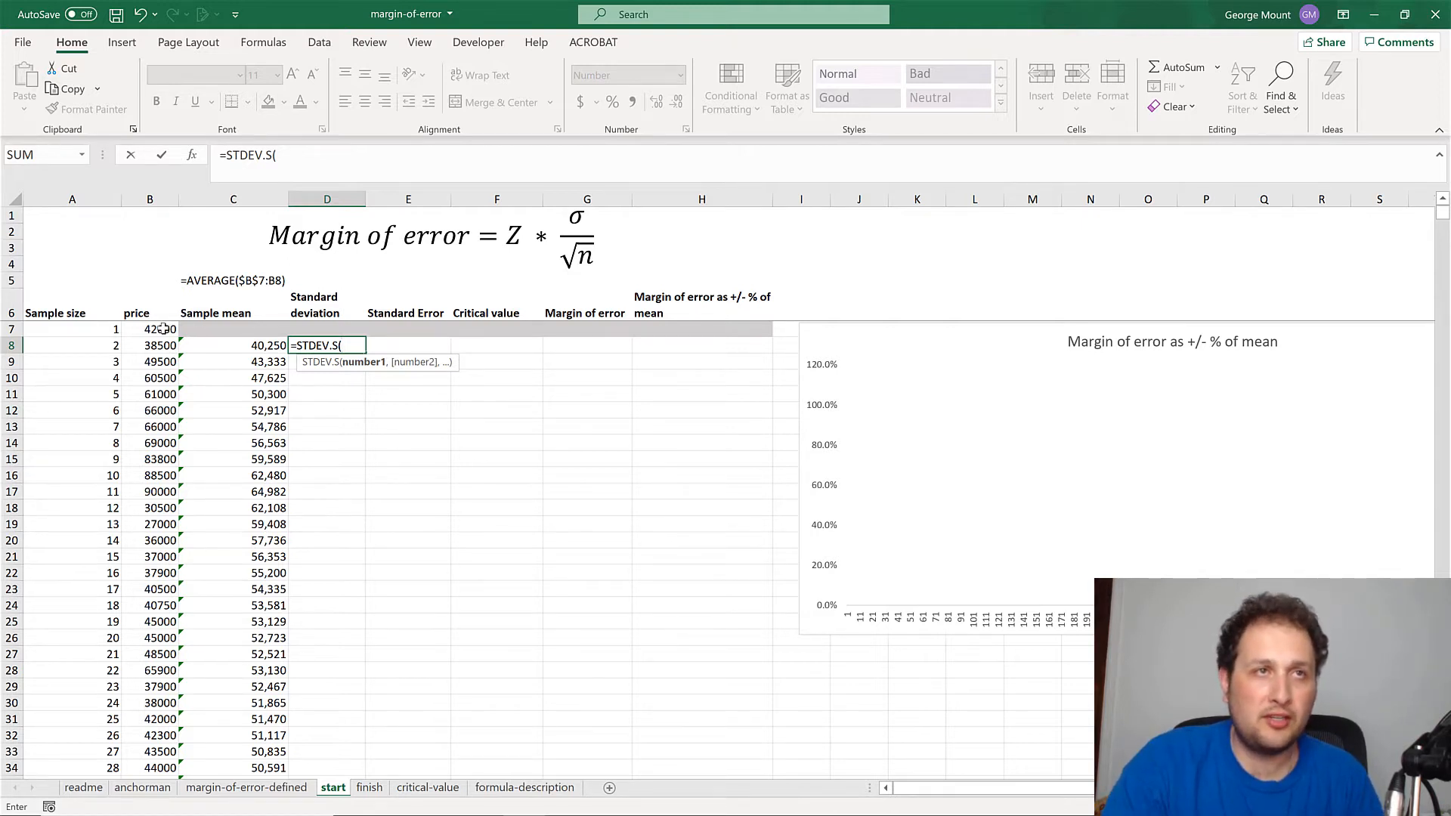
left_click_drag(162, 328, 168, 345)
left_click(285, 156)
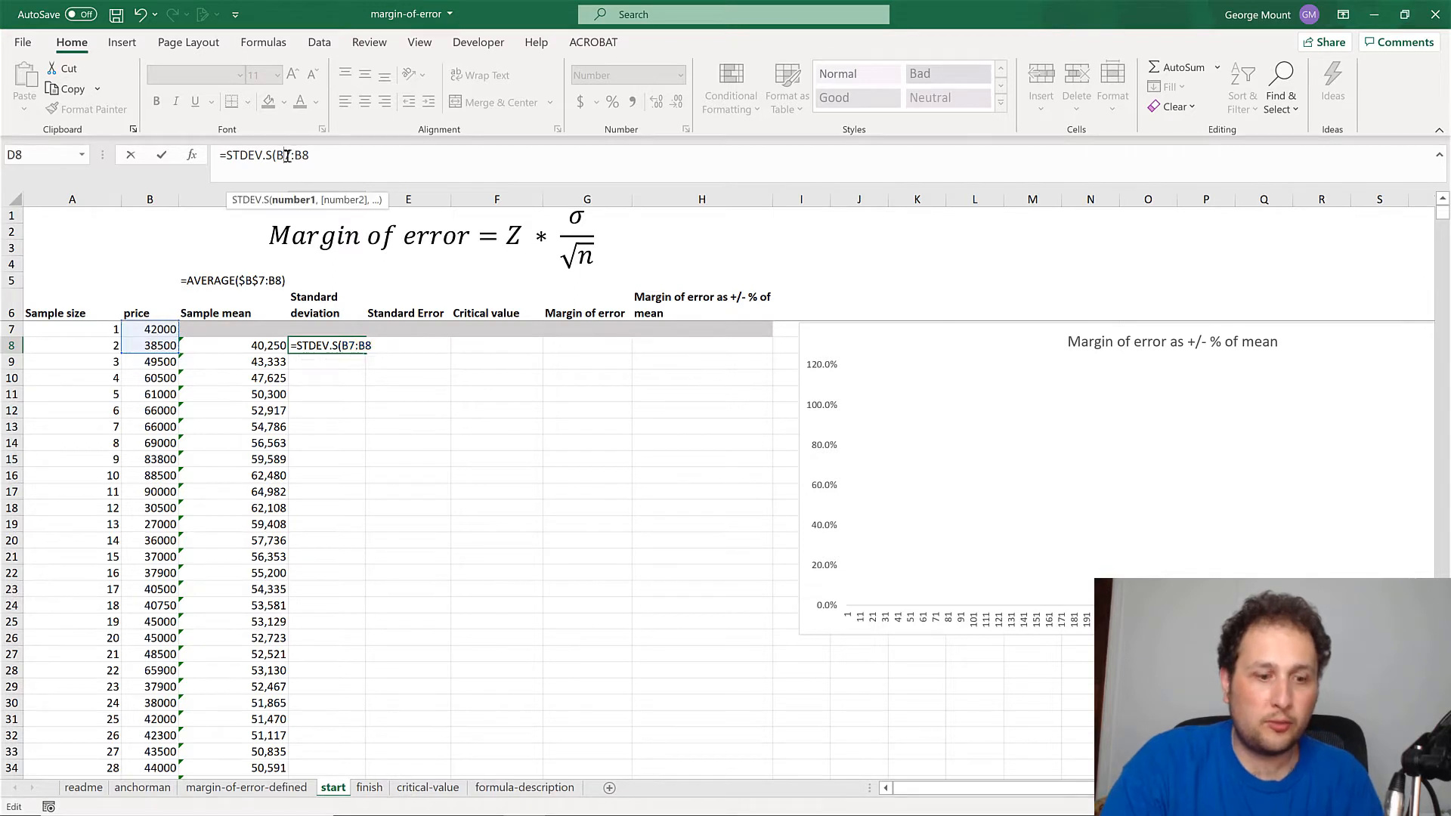
key("F4")
left_click(388, 160)
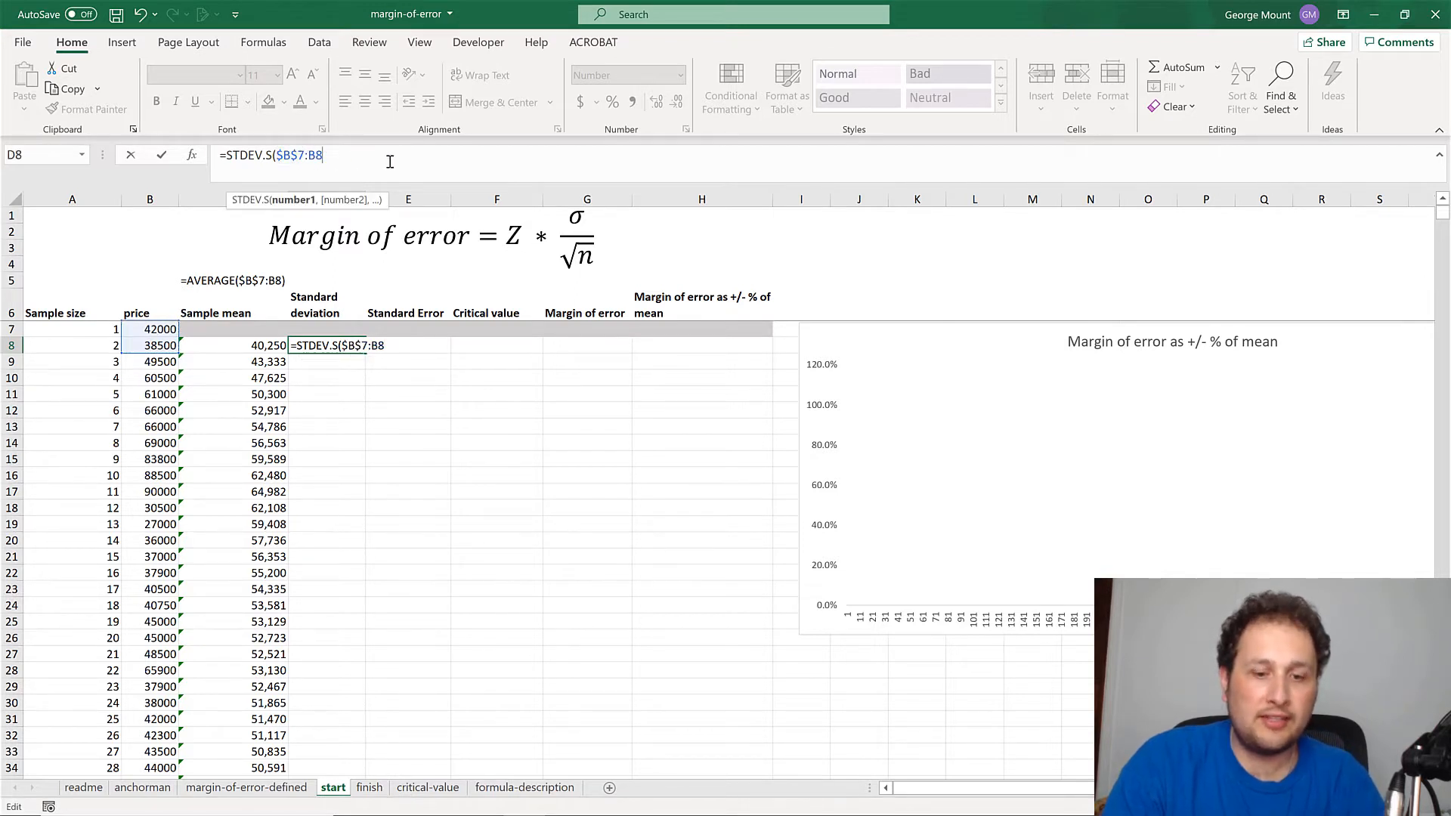
type(")")
key("Return")
Step: Fill the D8 formula down the Standard deviation column
key("Up")
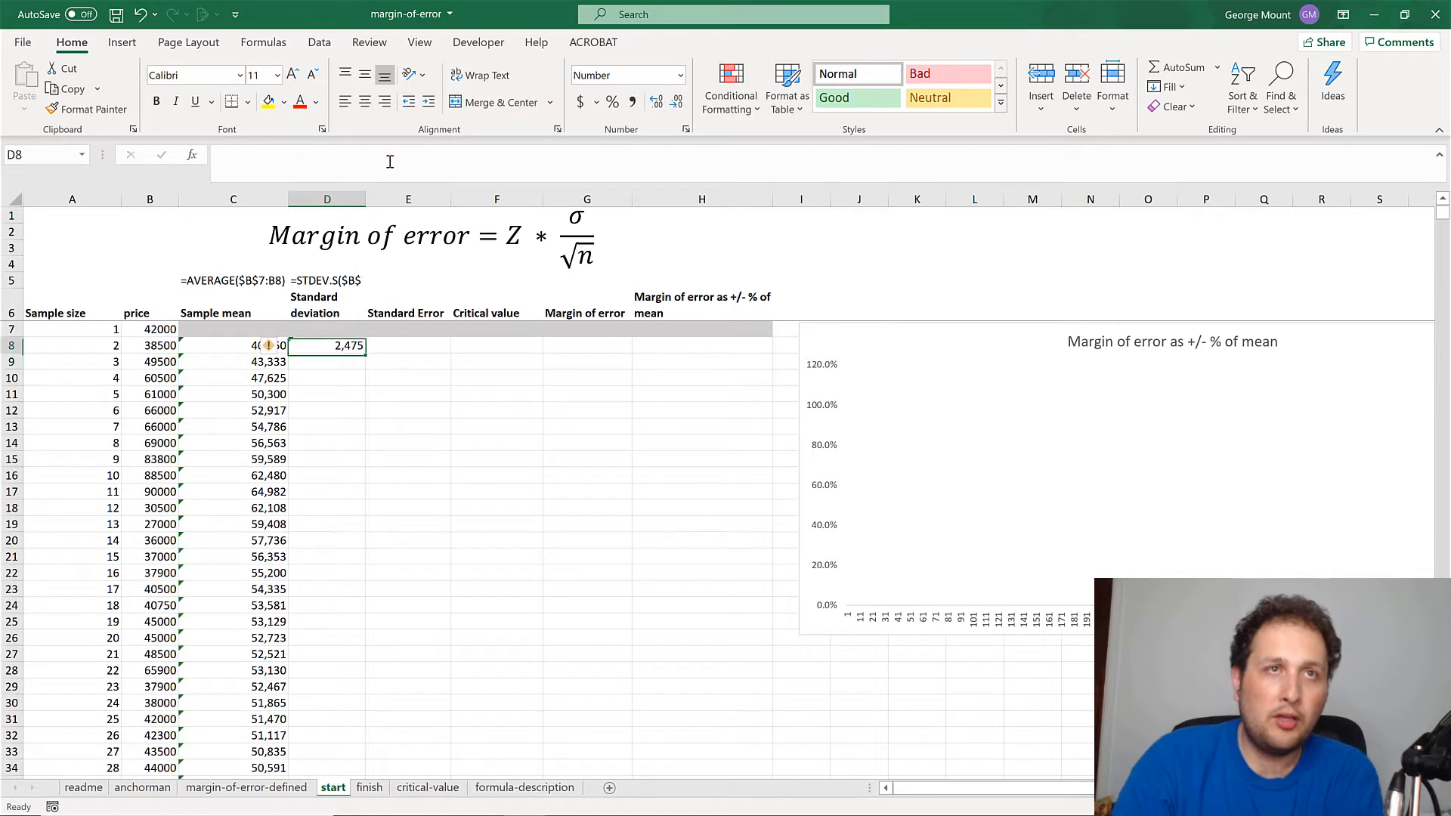
left_click_drag(367, 352, 367, 353)
double_click(367, 352)
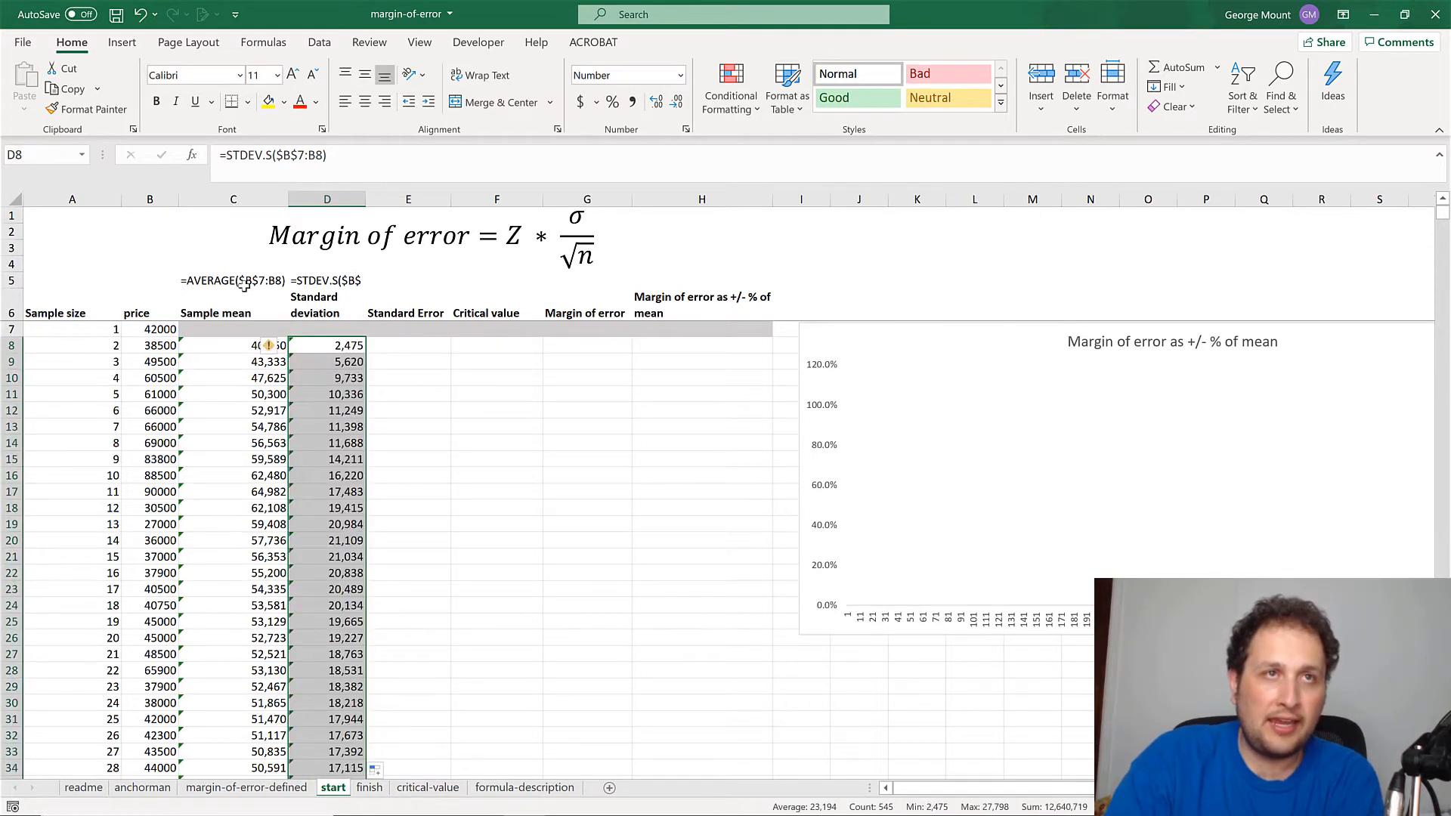
Step: Apply Wrap Text to the formula labels in C5:E5 and autofit the width of column D
left_click_drag(244, 282, 408, 288)
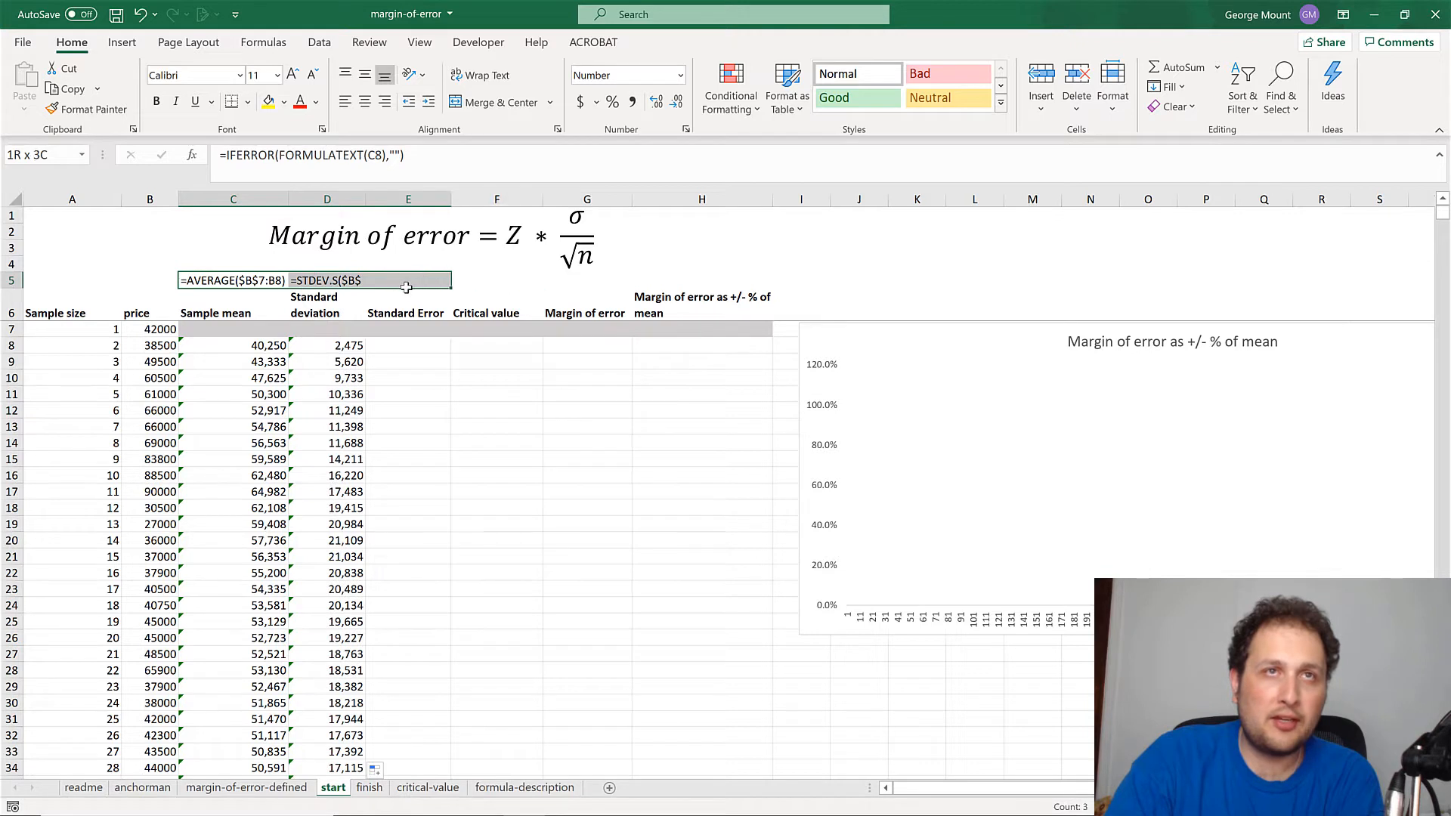
left_click(489, 74)
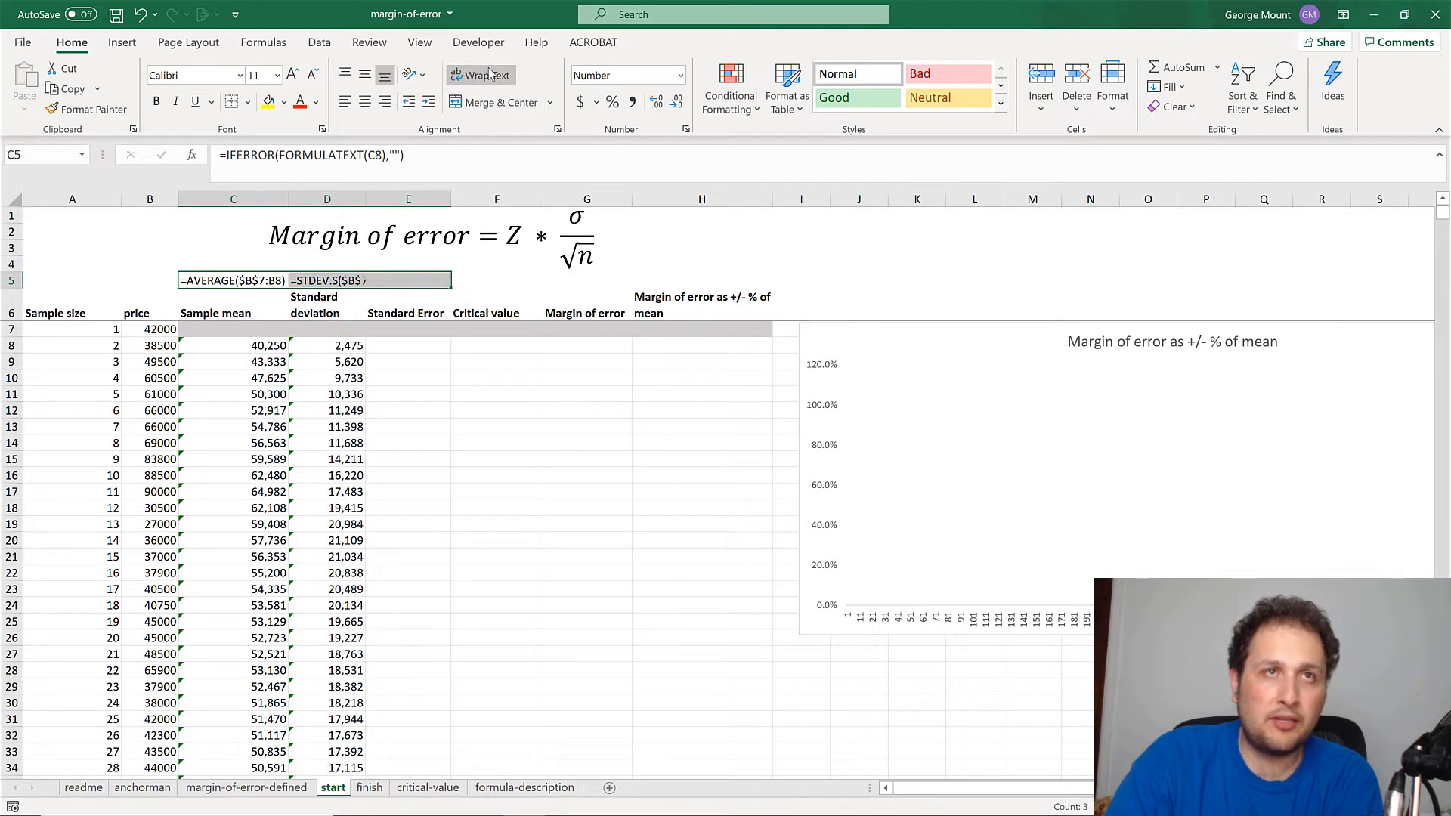
double_click(364, 199)
left_click(365, 345)
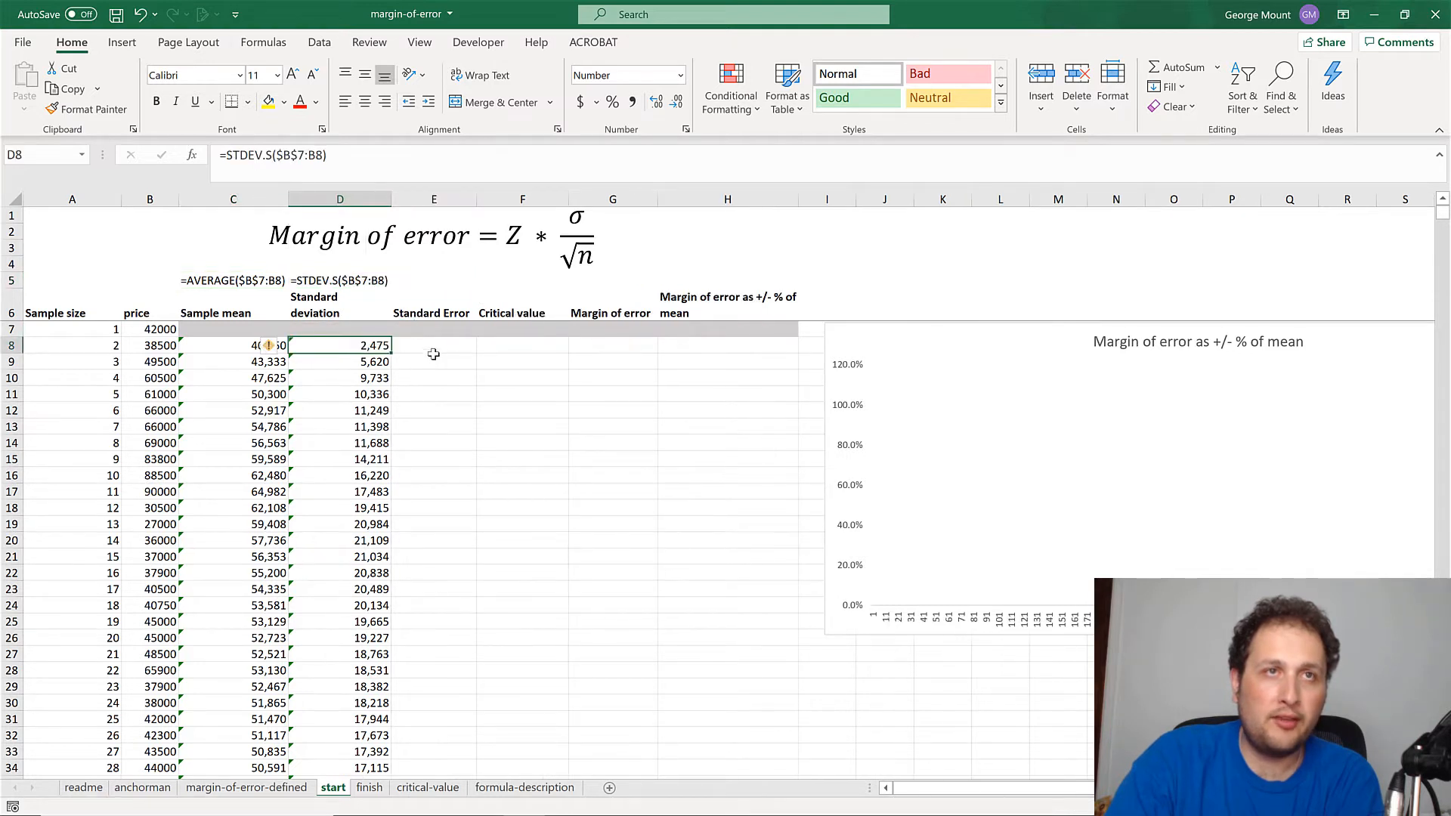
Step: Calculate the standard error in E8 with =D8/SQRT(A8) and fill it down the Standard Error column
left_click(437, 349)
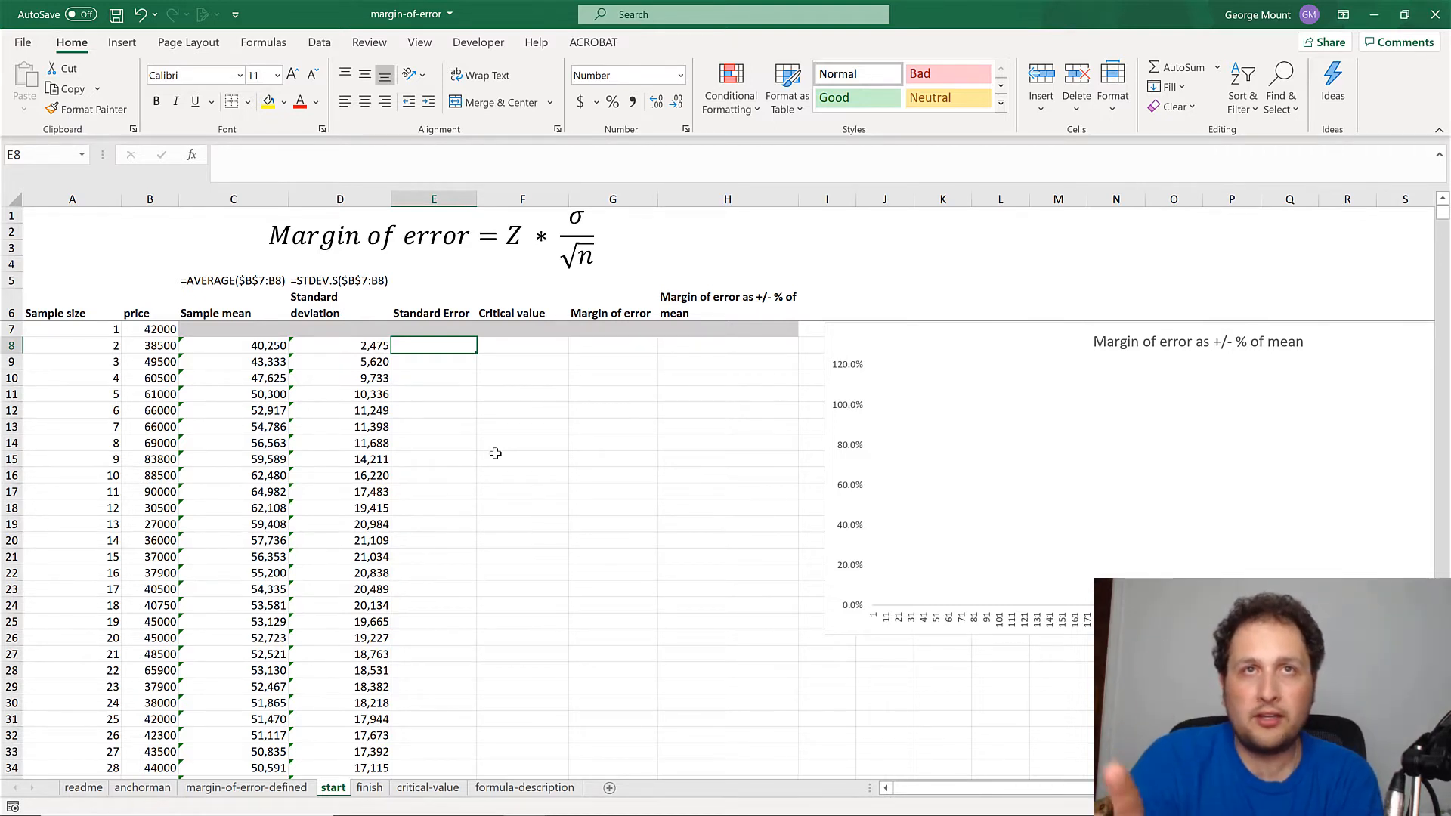
type("=")
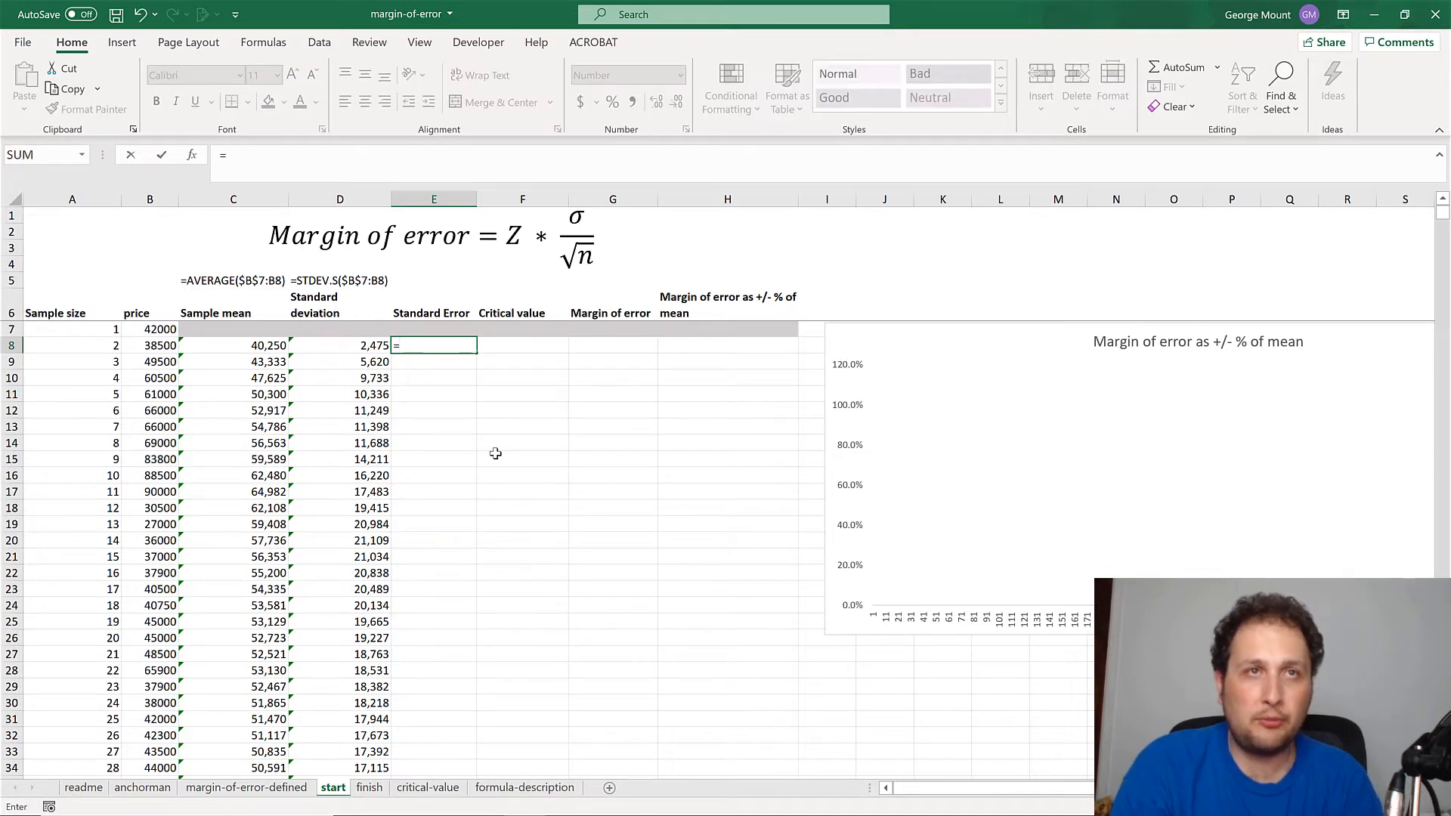
key("Left")
type("/")
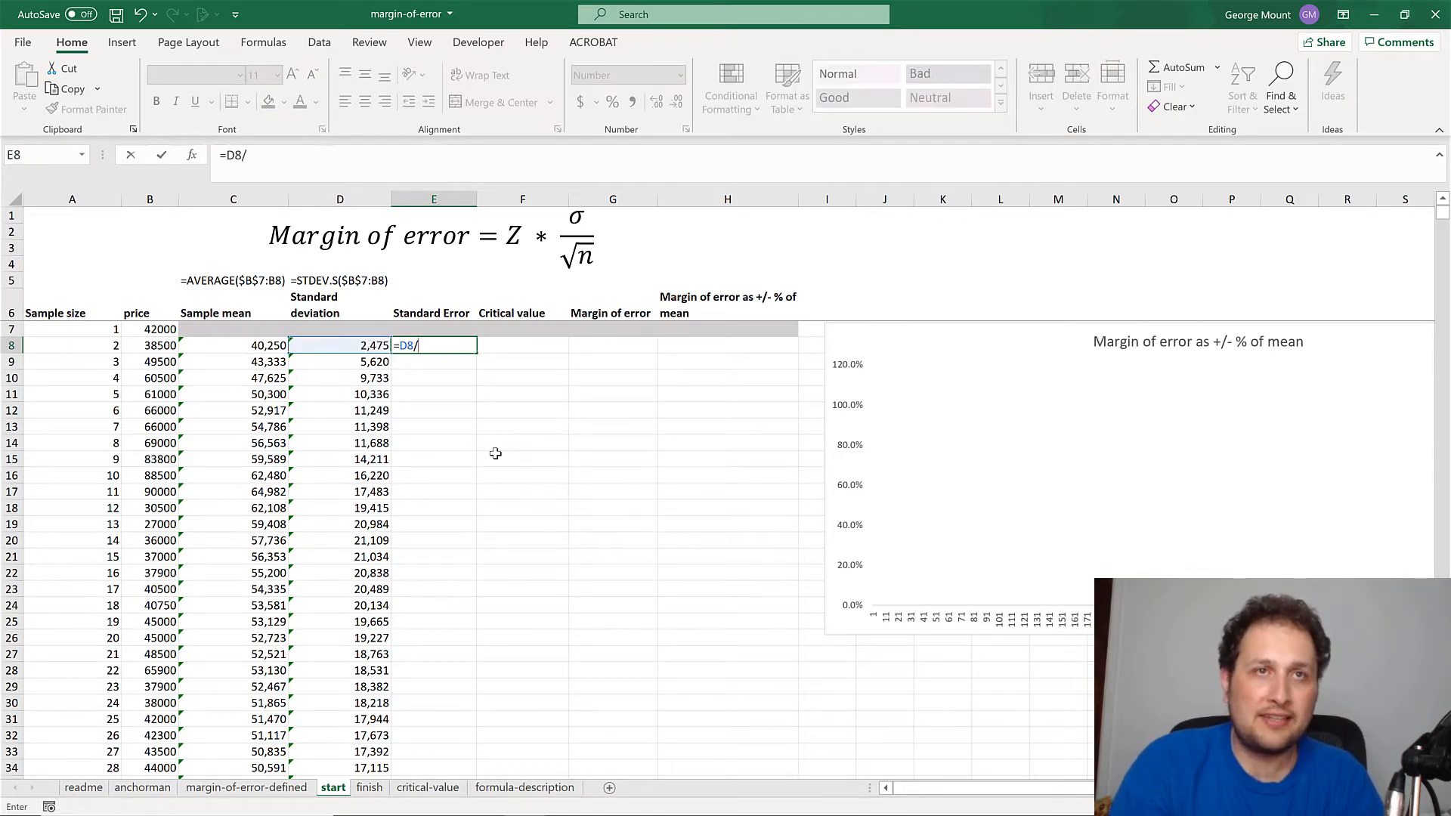
type("sq")
key("Tab")
key("Left")
key("Left")
key("Left")
key("Left")
type(")")
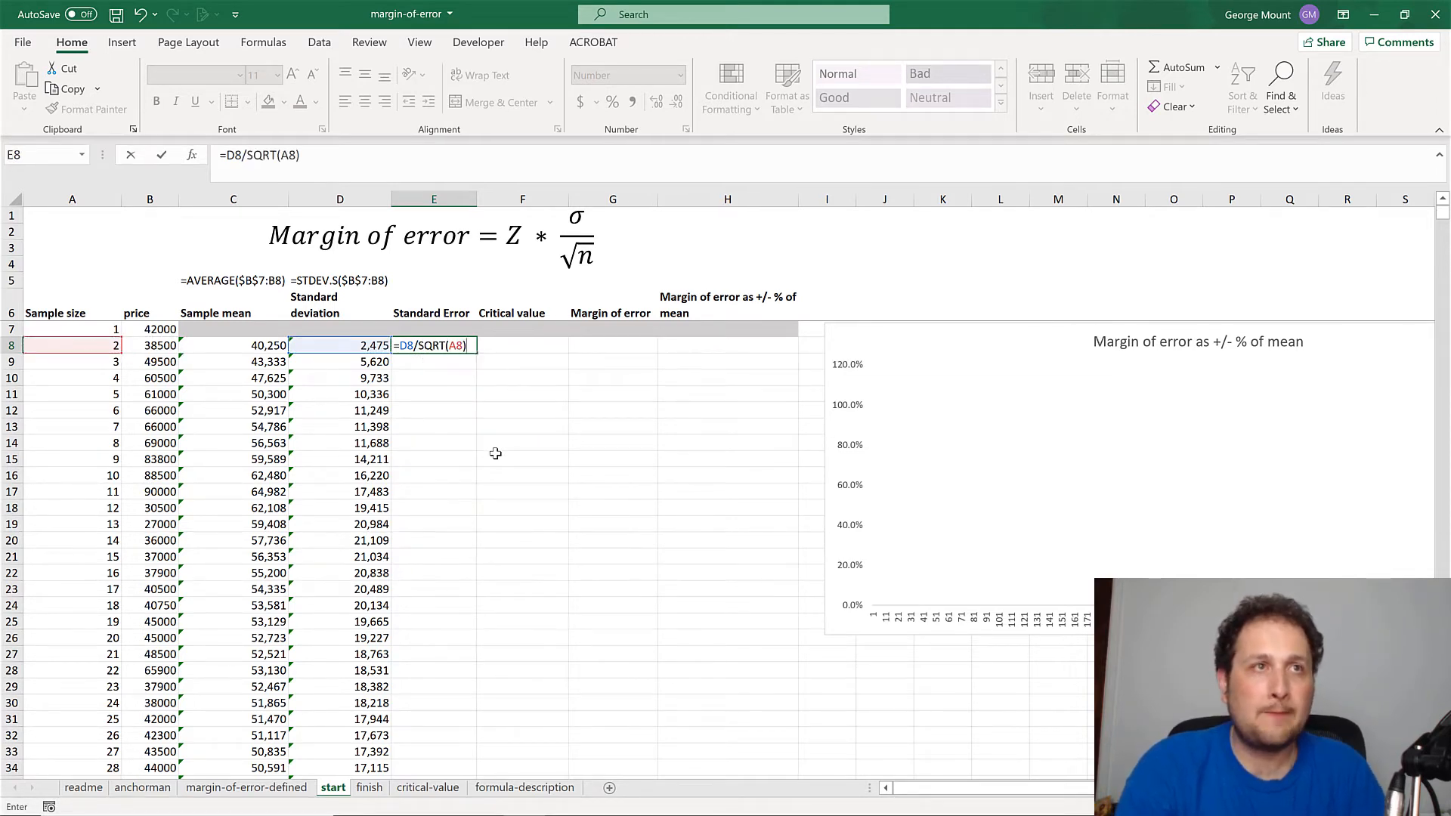
key("ctrl+Return")
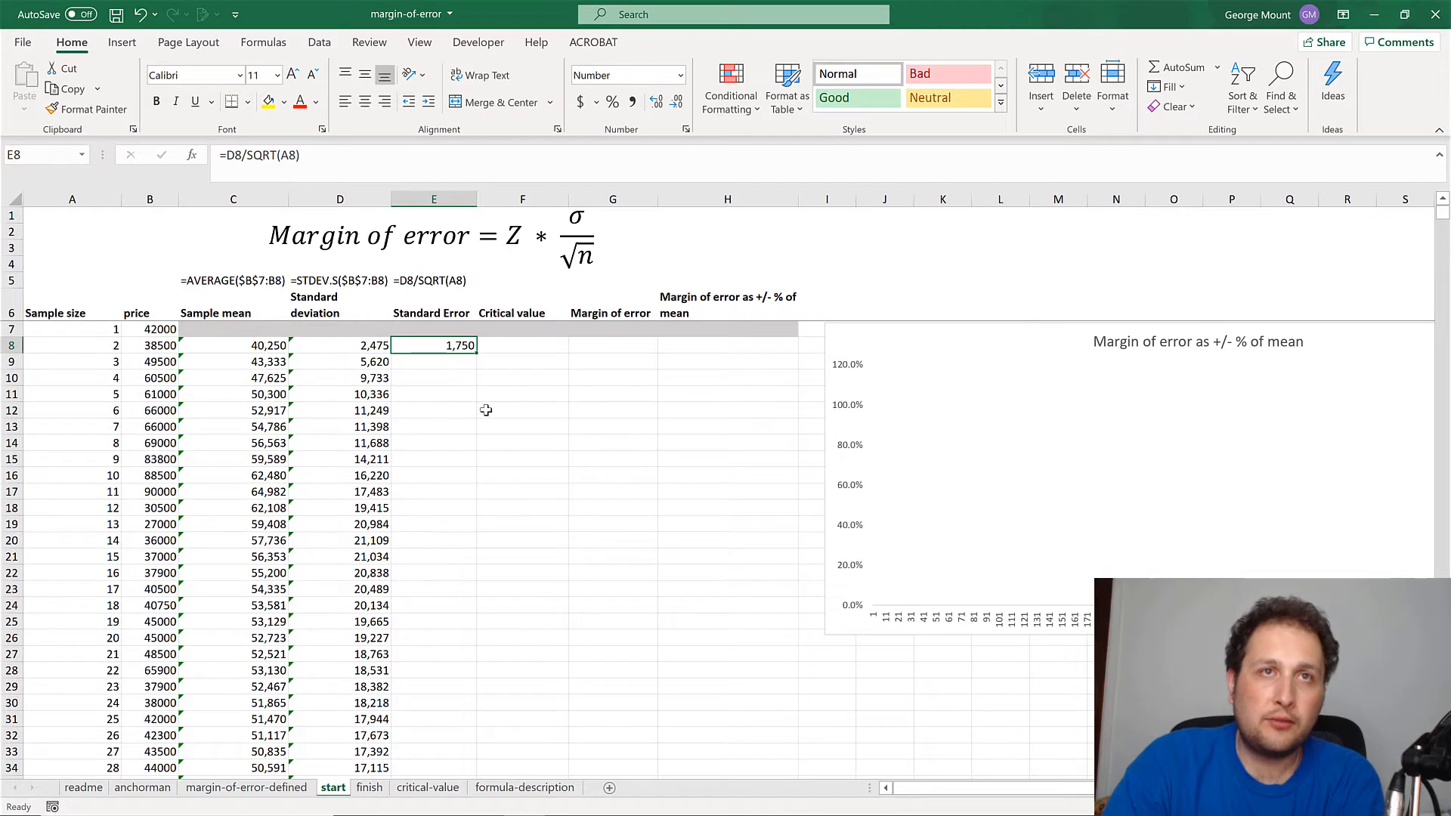
double_click(478, 353)
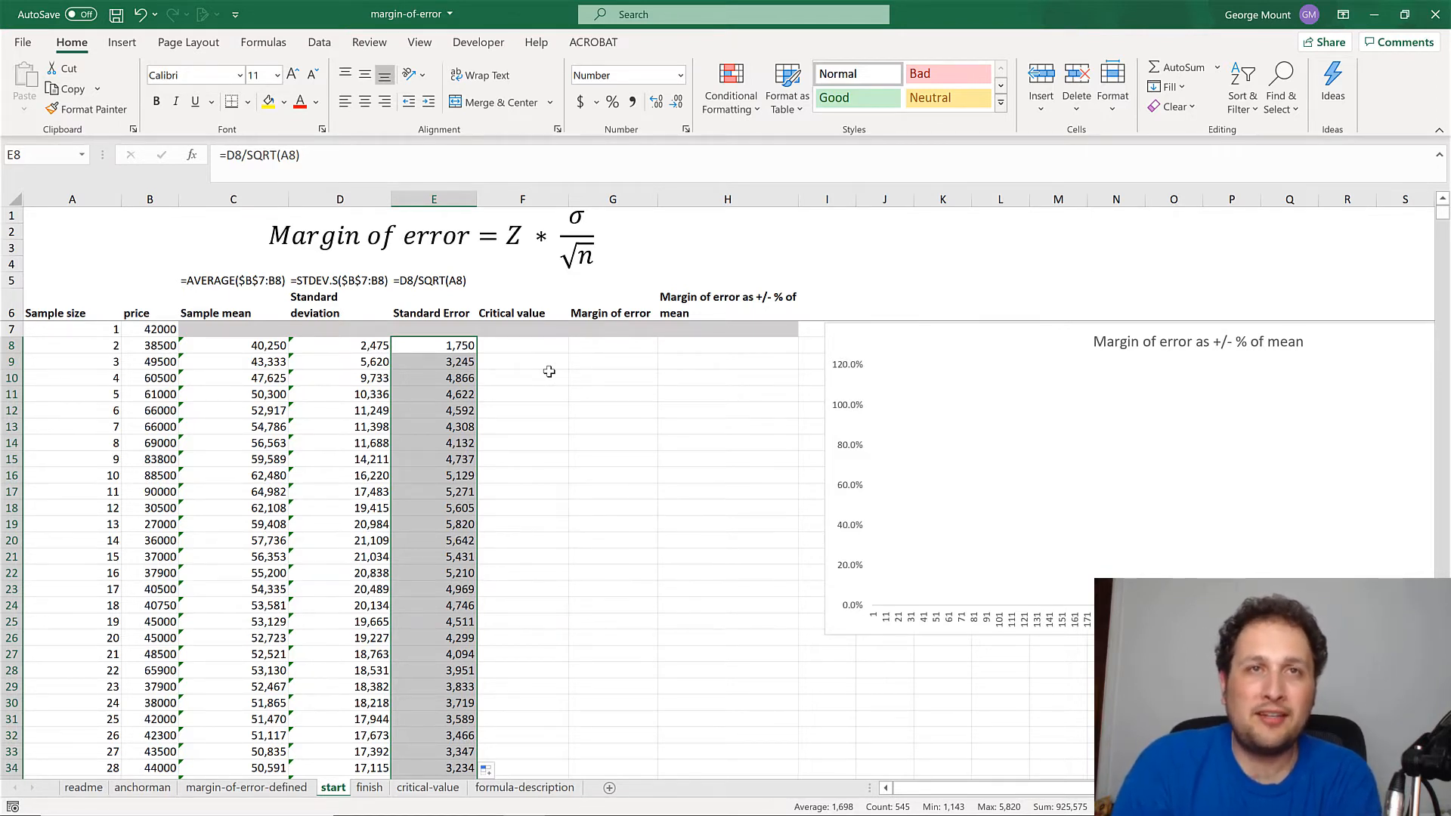
Step: Enter the critical value lookup =VLOOKUP(A8,critical_values,2,TRUE) in F8, taking the table from the critical-value sheet
key("Right")
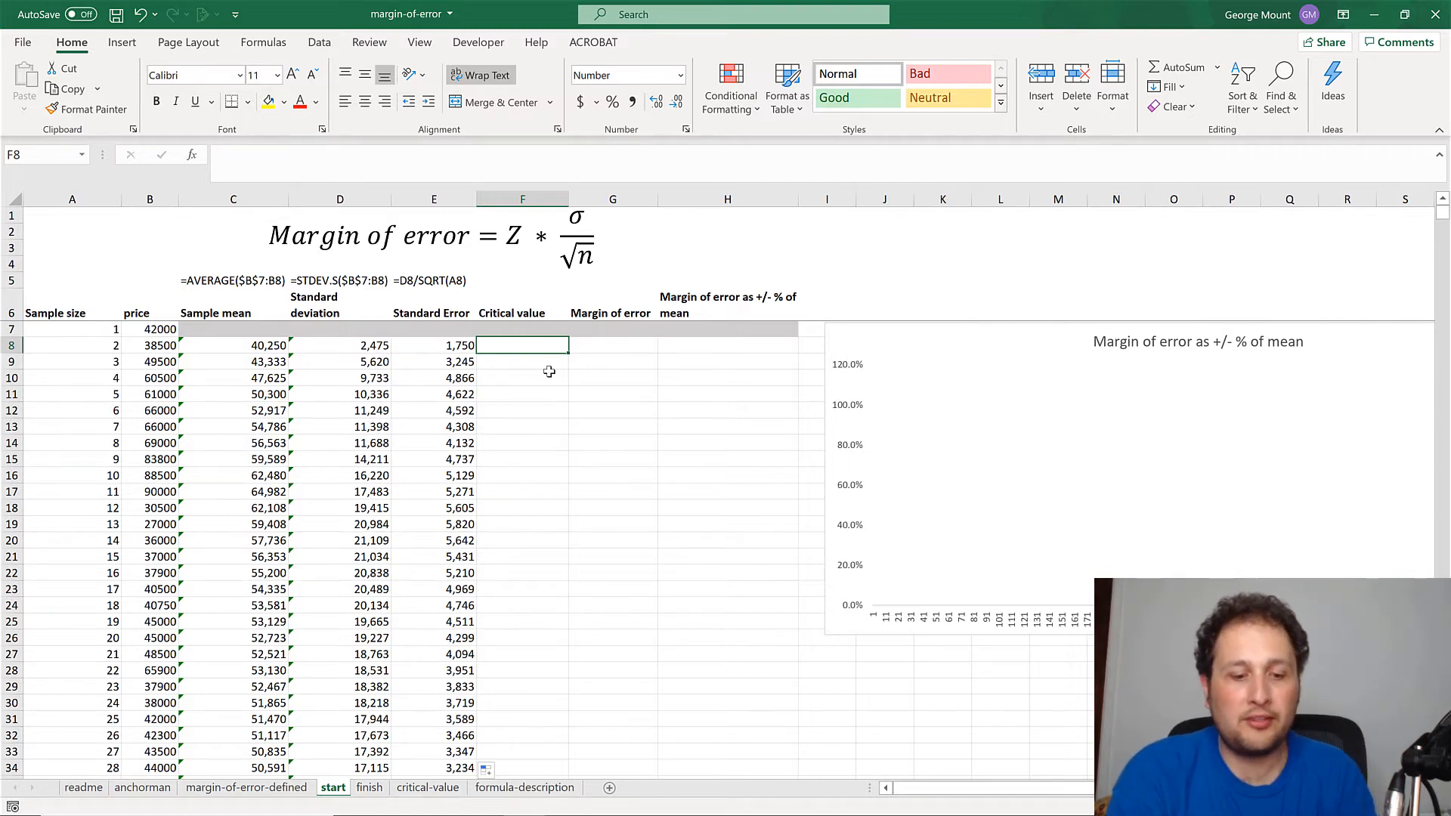
type("=VLOOKUP(")
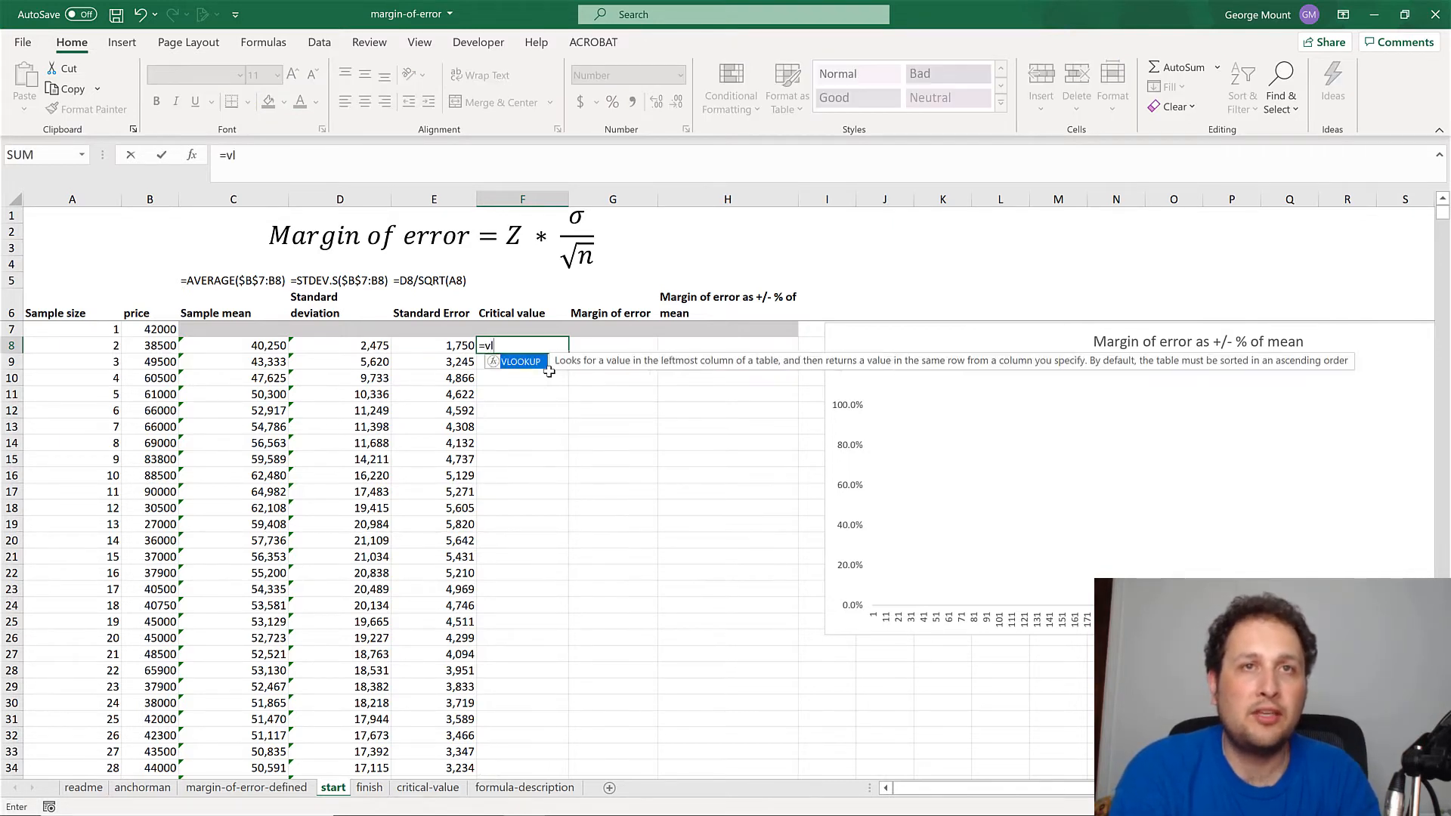
key("Left")
key("ctrl+Left")
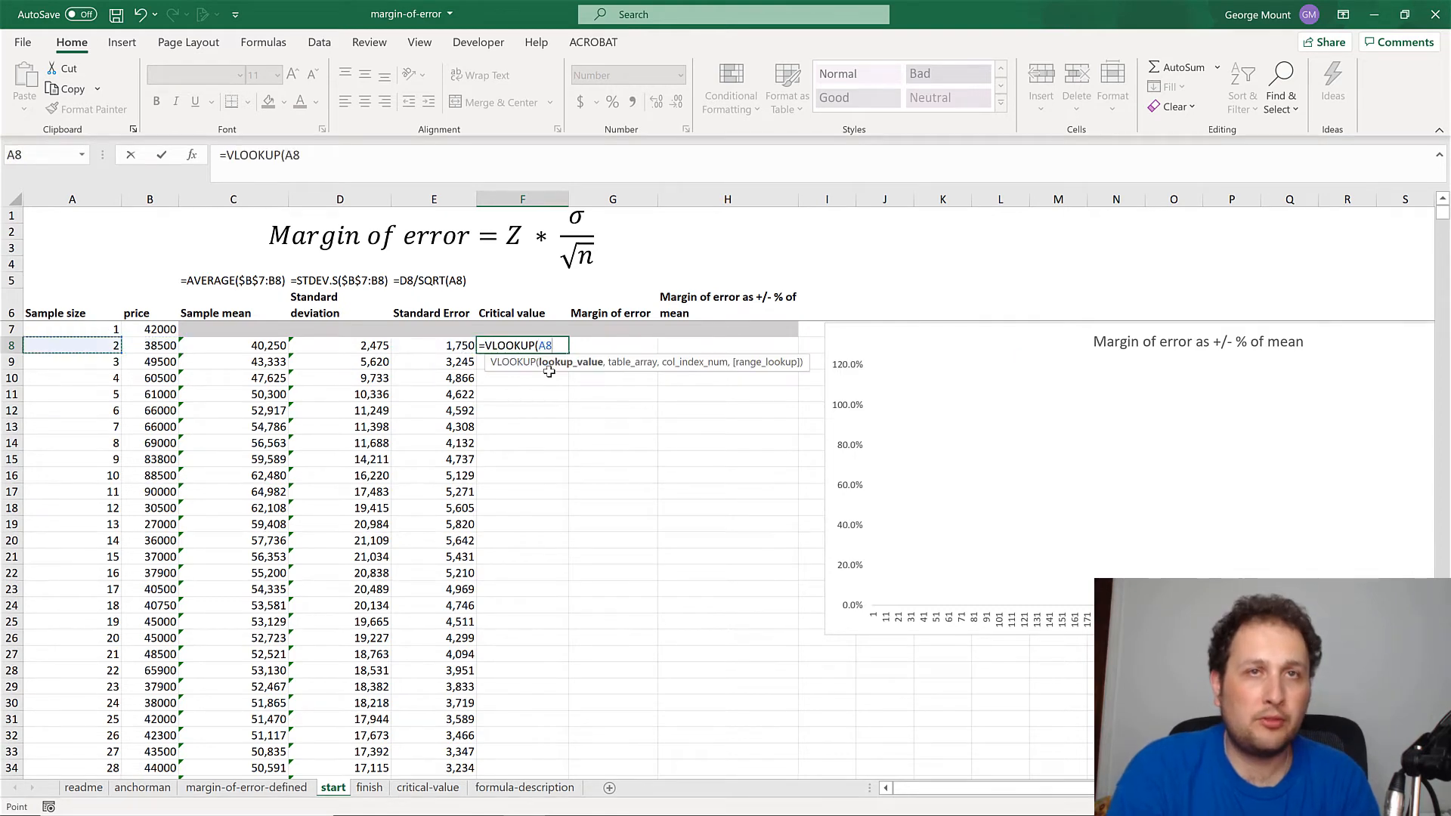
type(",")
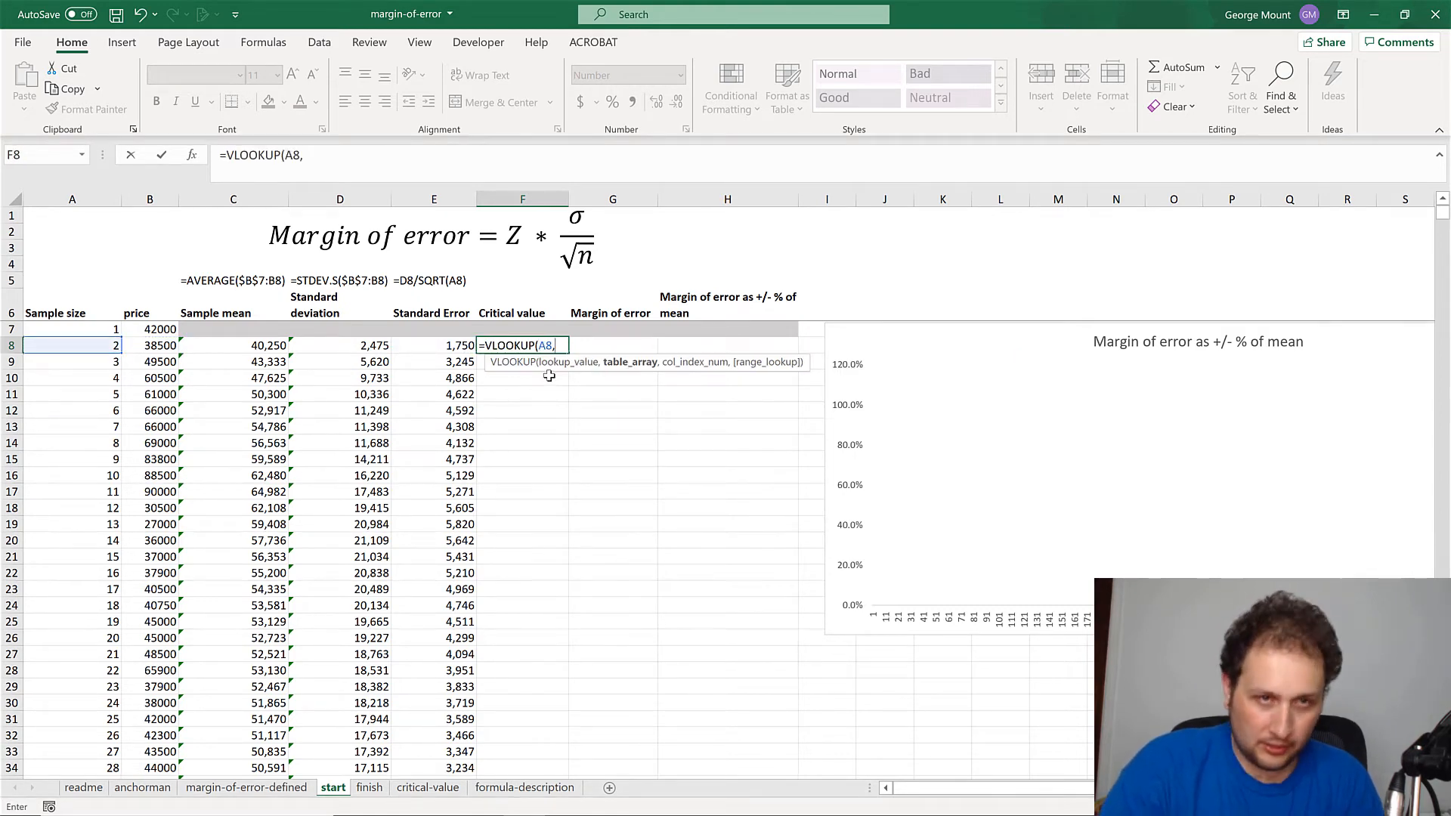
left_click(433, 788)
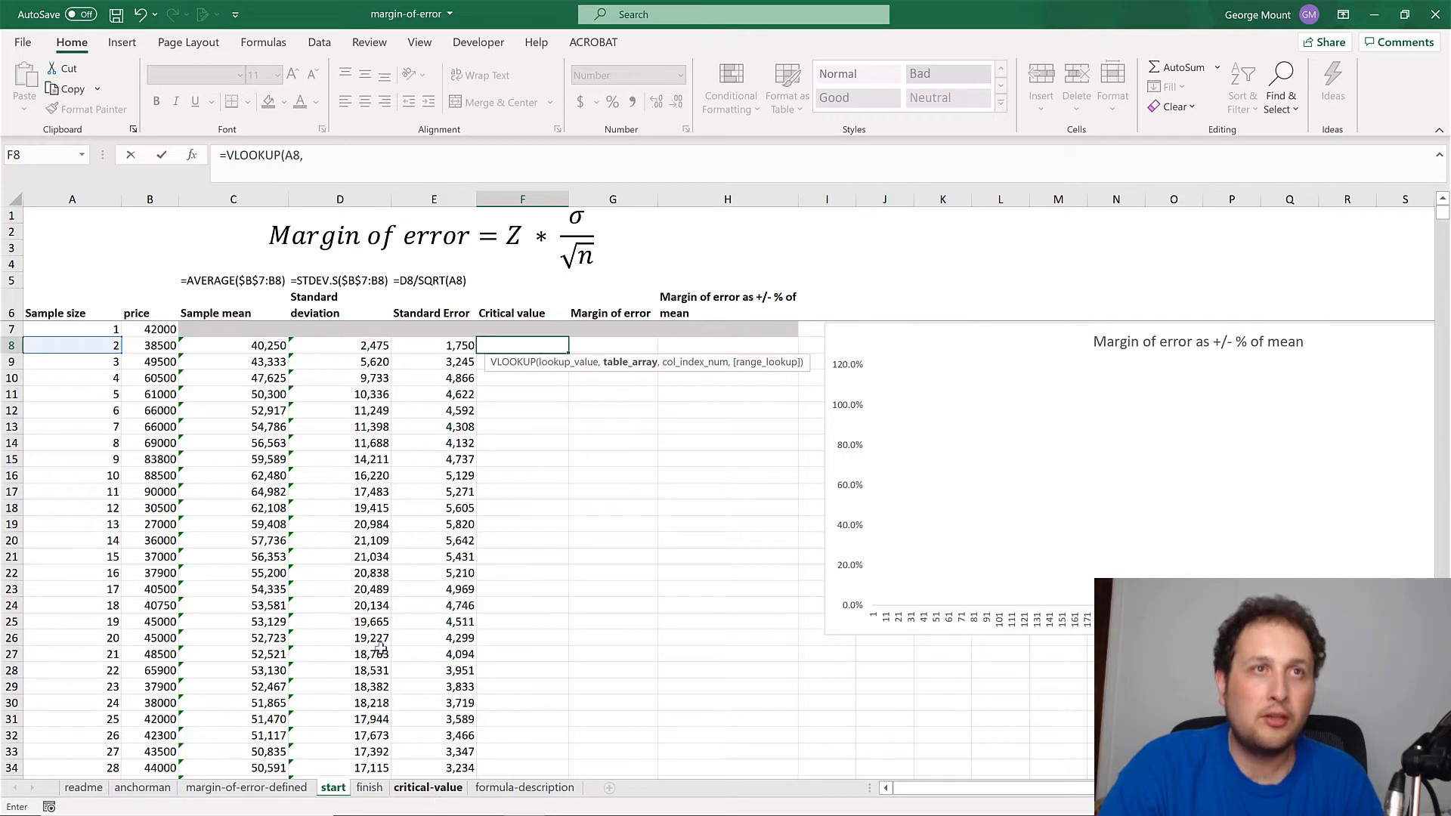
left_click_drag(78, 233, 157, 346)
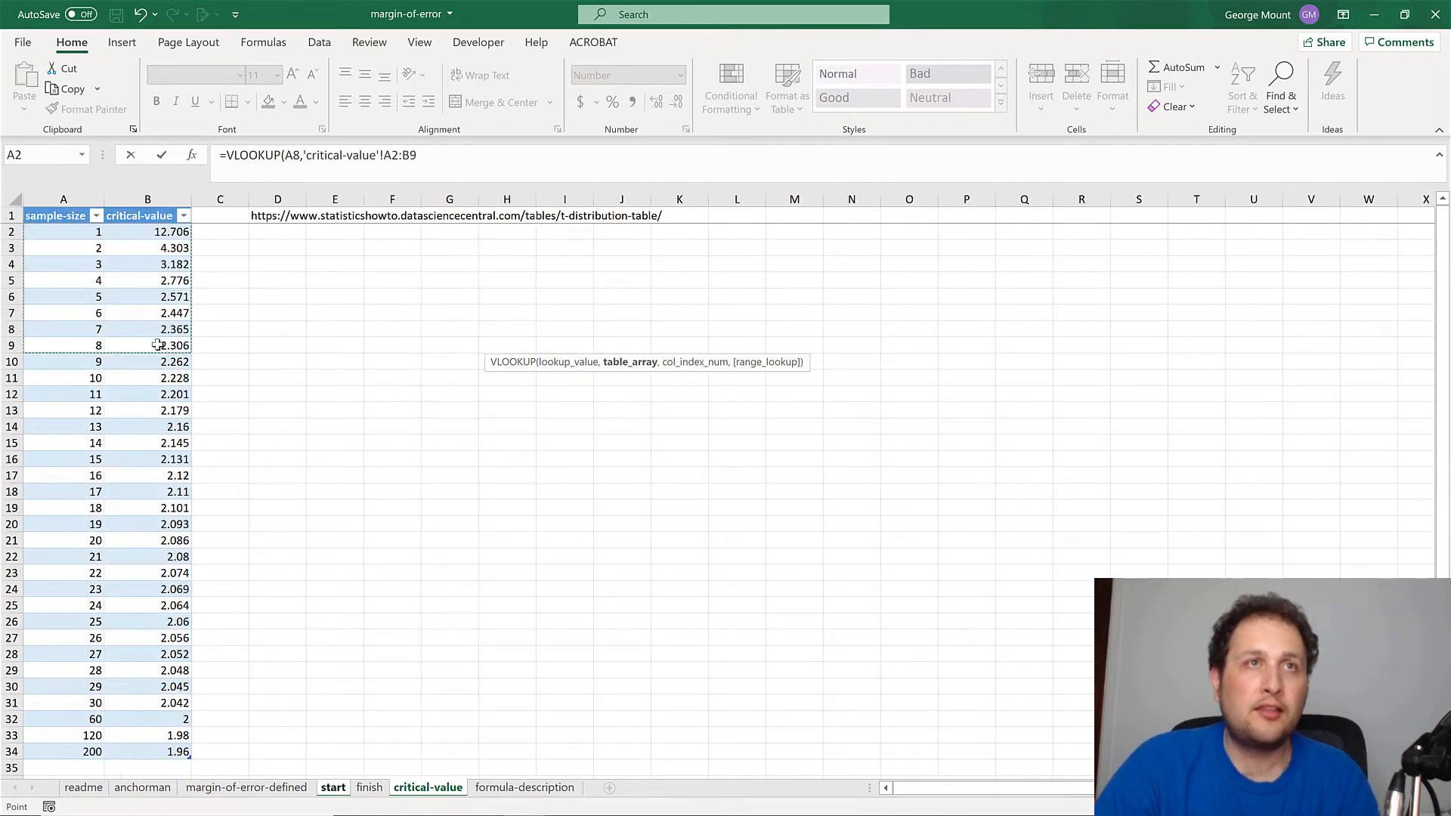
key("ctrl+shift+Down")
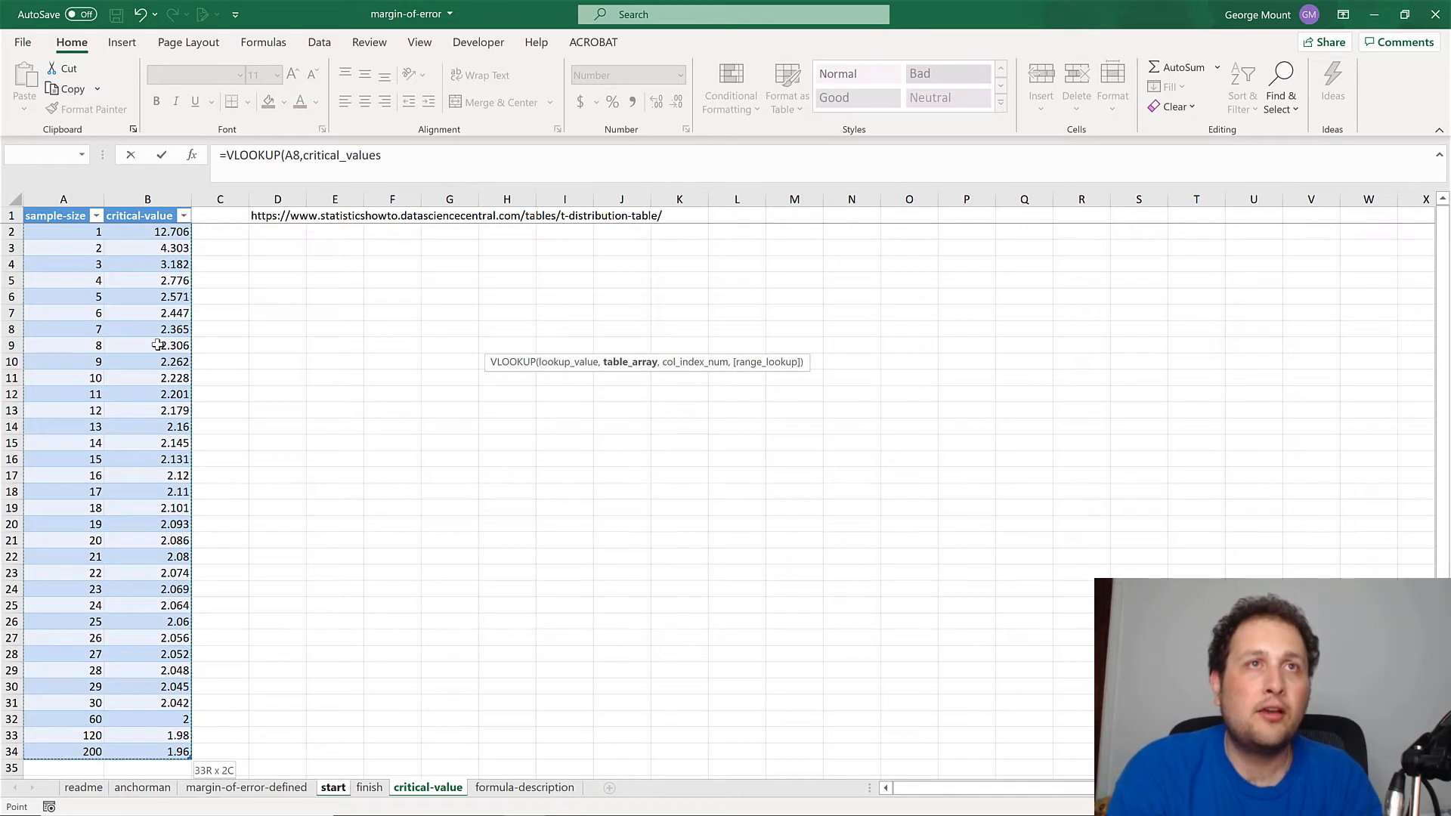
type(",2,T")
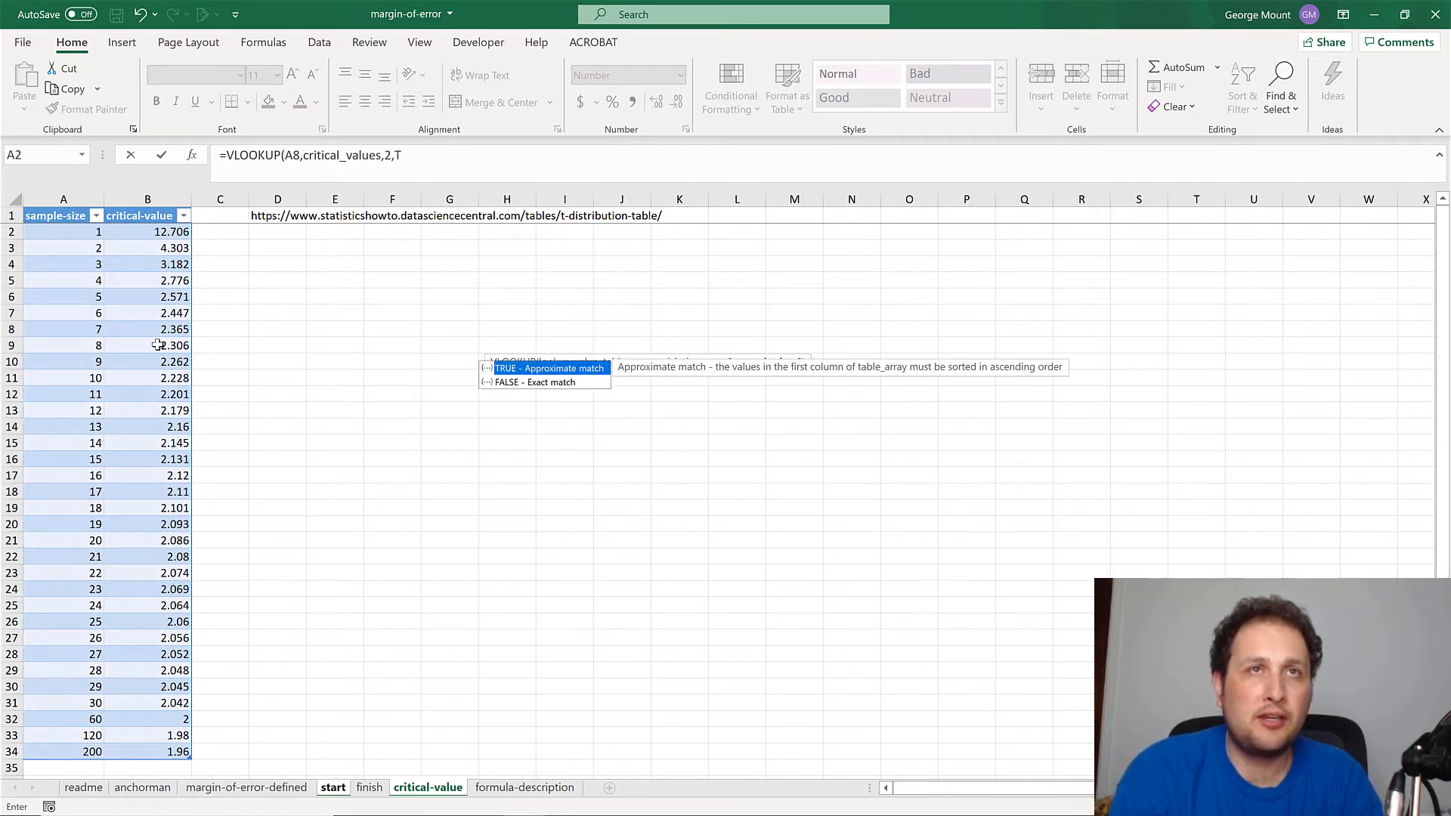
type("RUE")
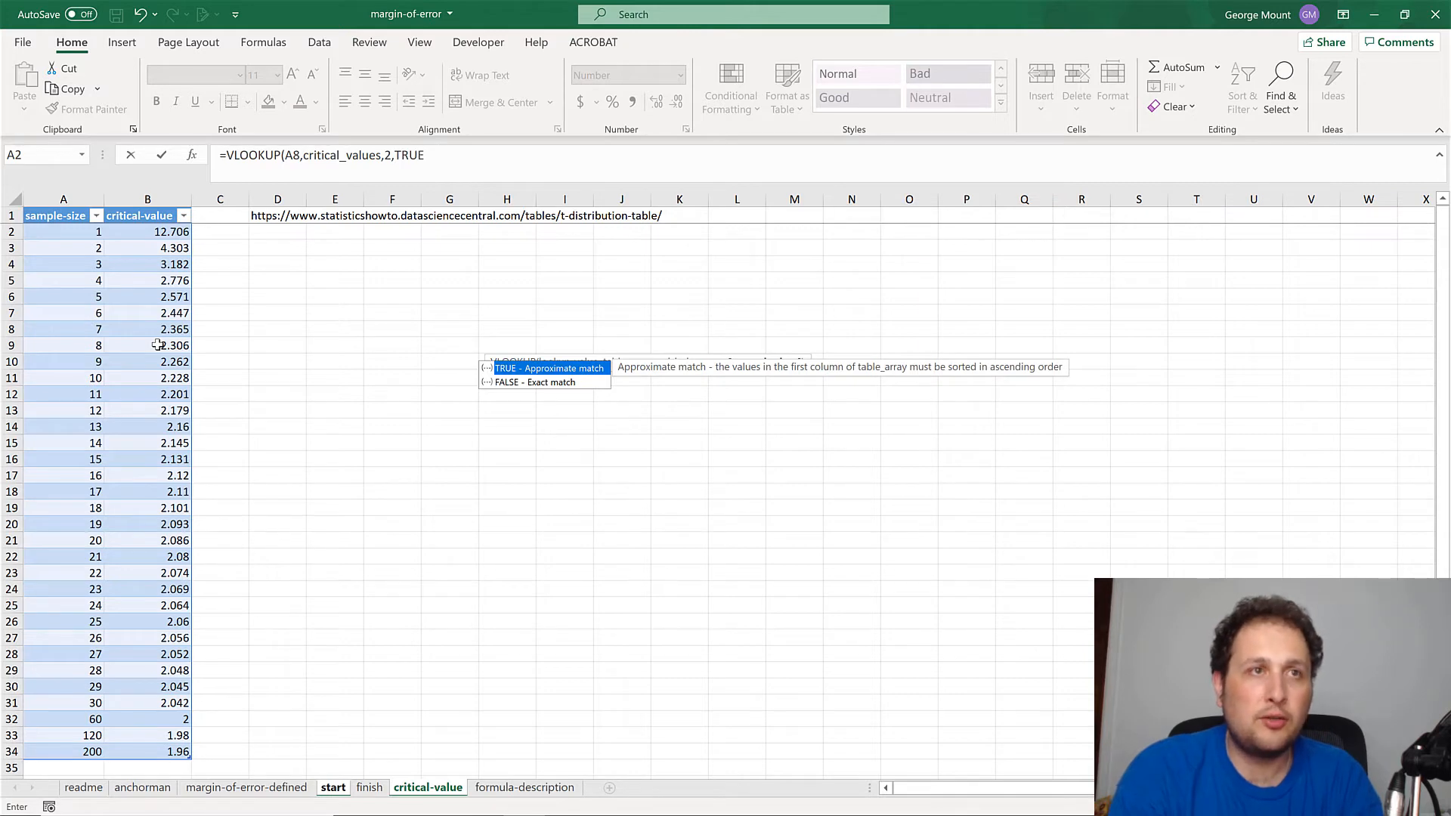
type(")")
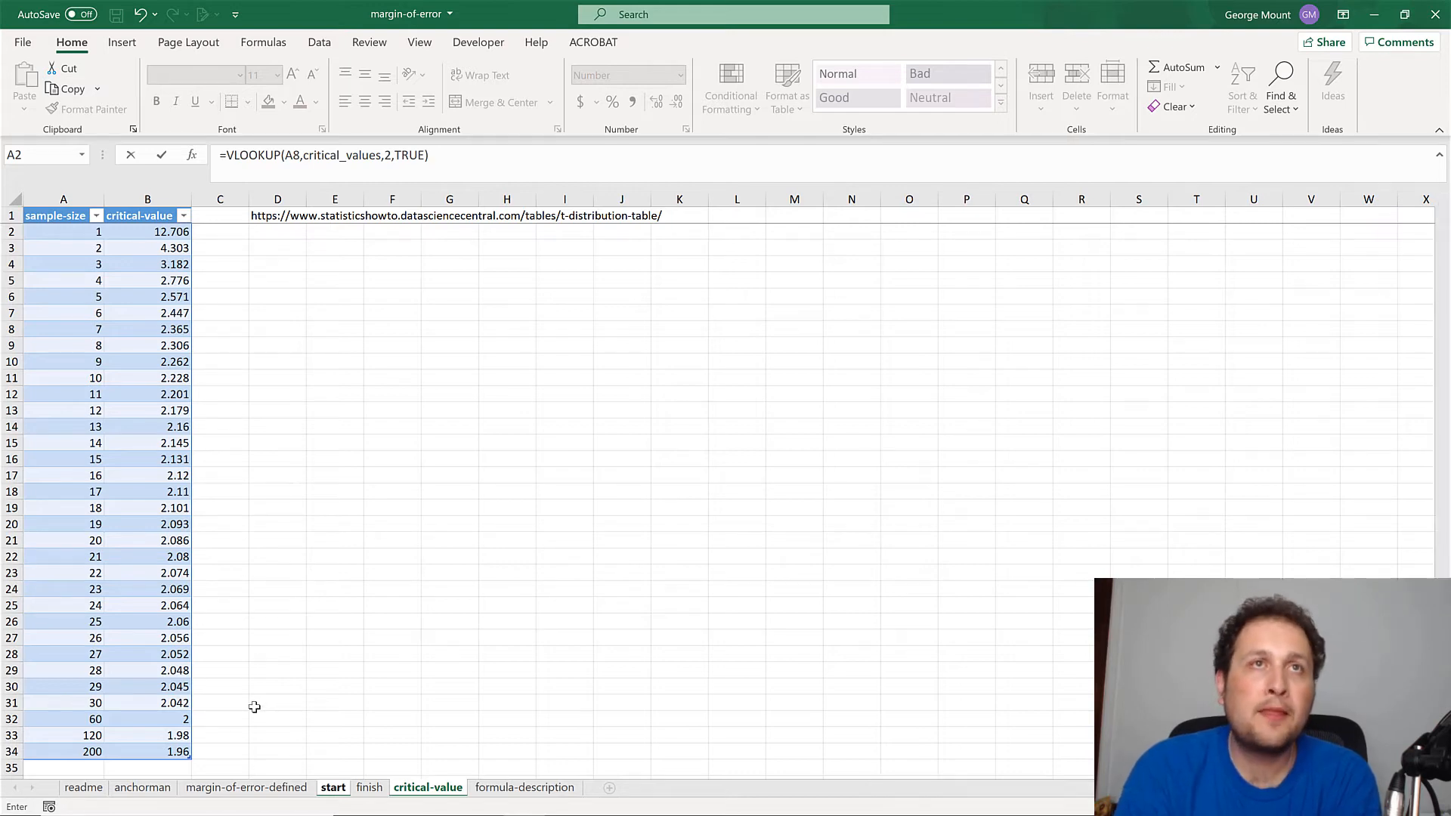
key("Return")
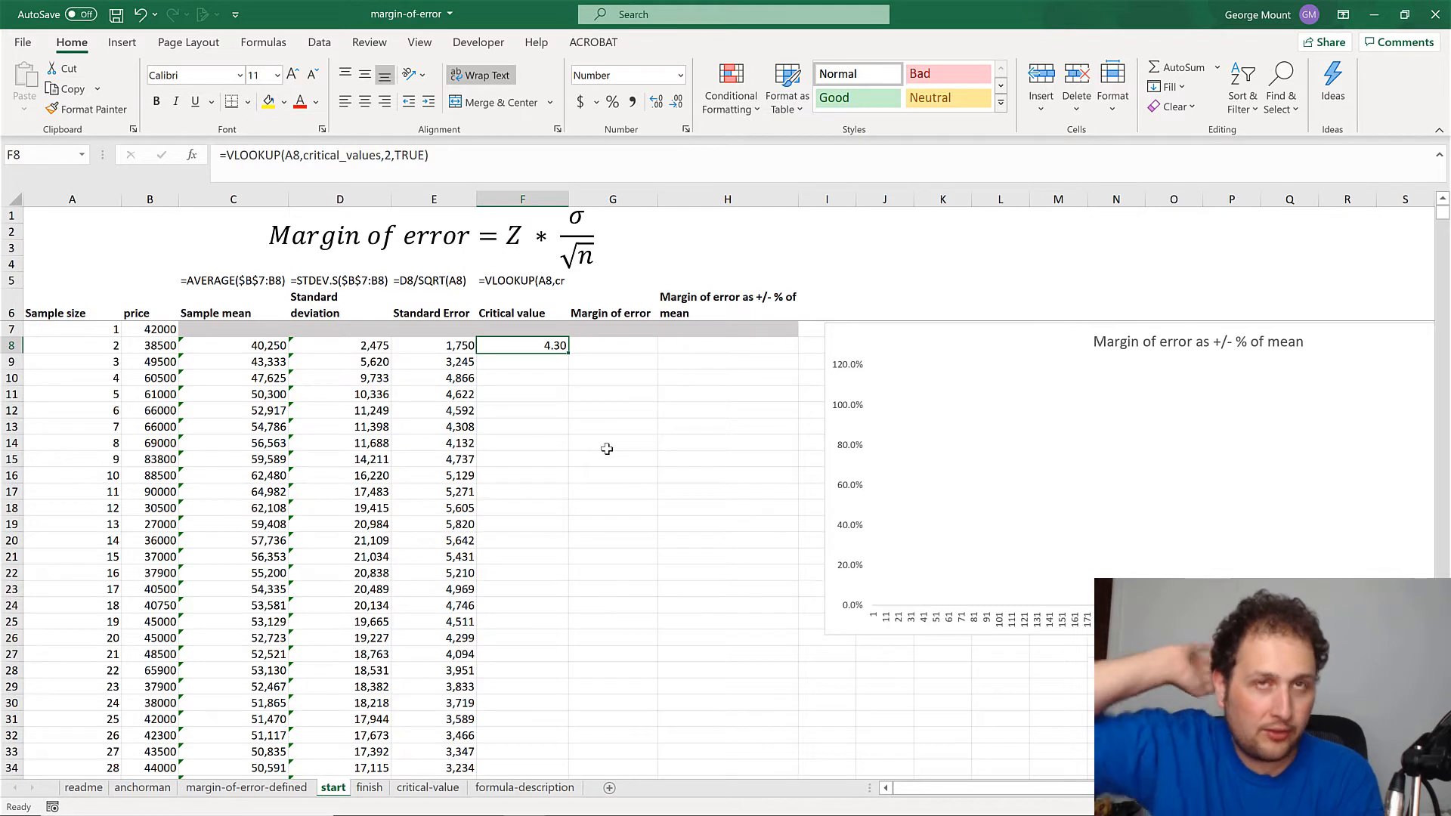
Step: Fill the F8 lookup down the Critical value column and check that it reaches the last data row
double_click(568, 353)
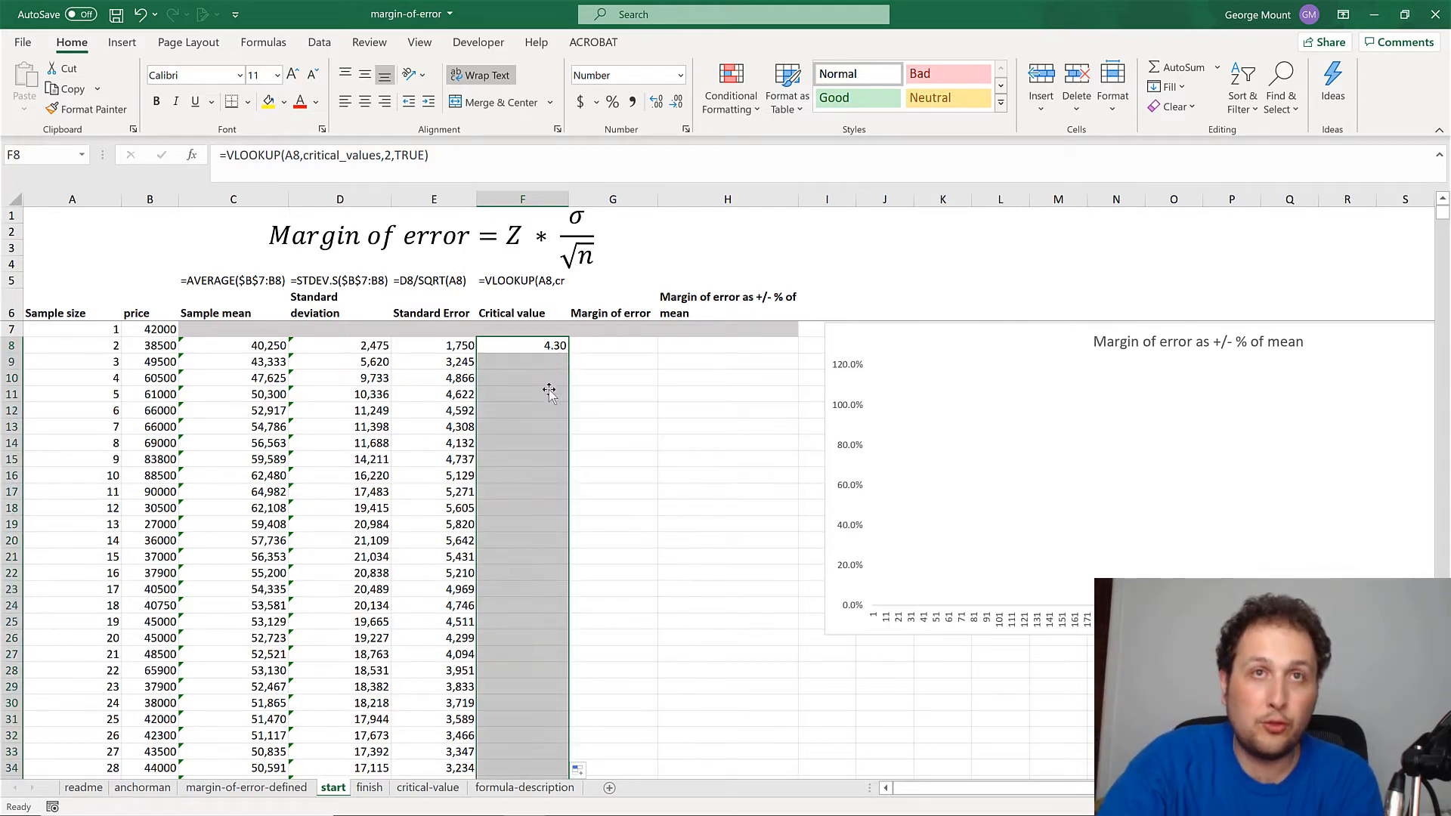
left_click(548, 392)
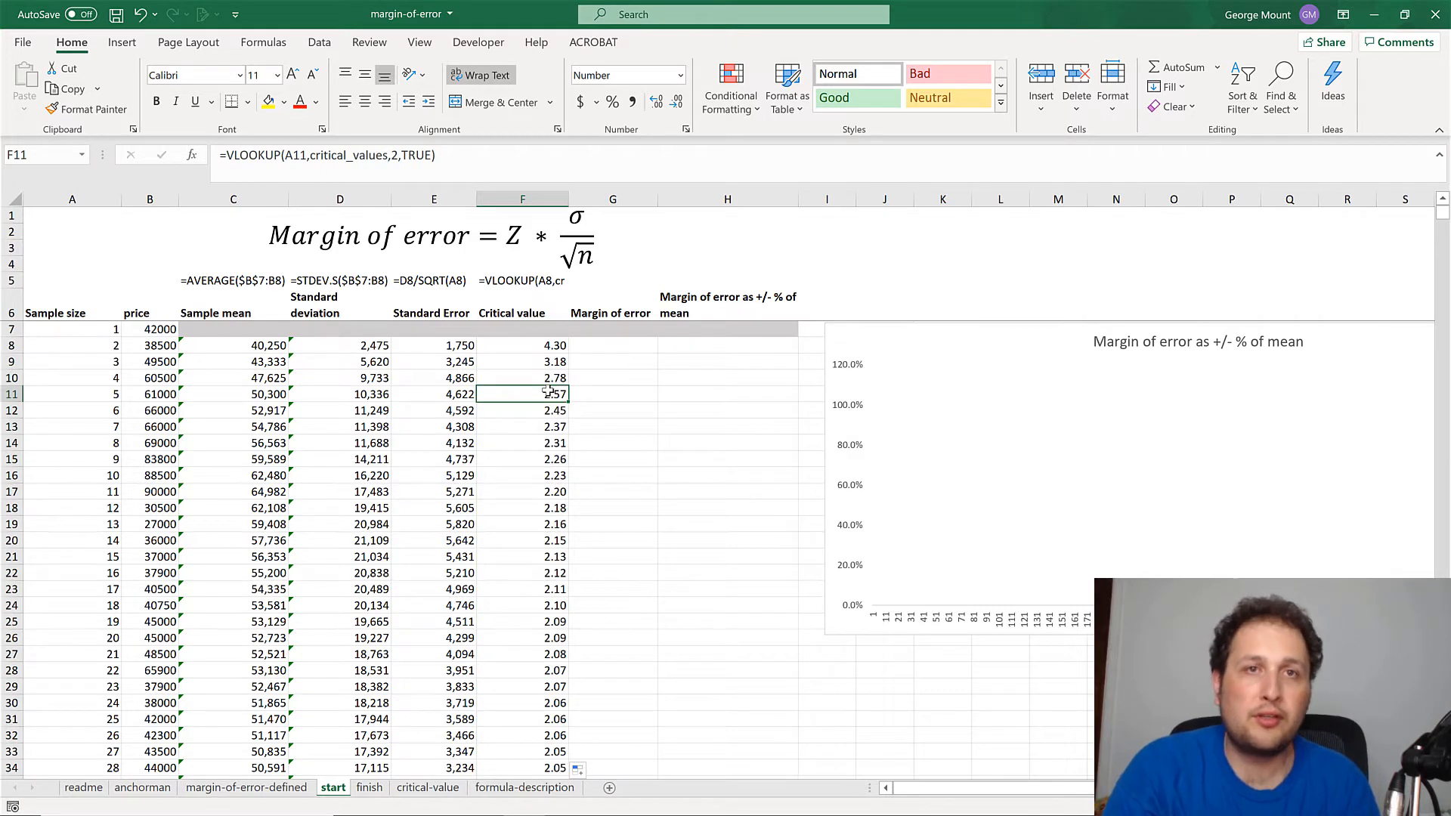
key("ctrl+Down")
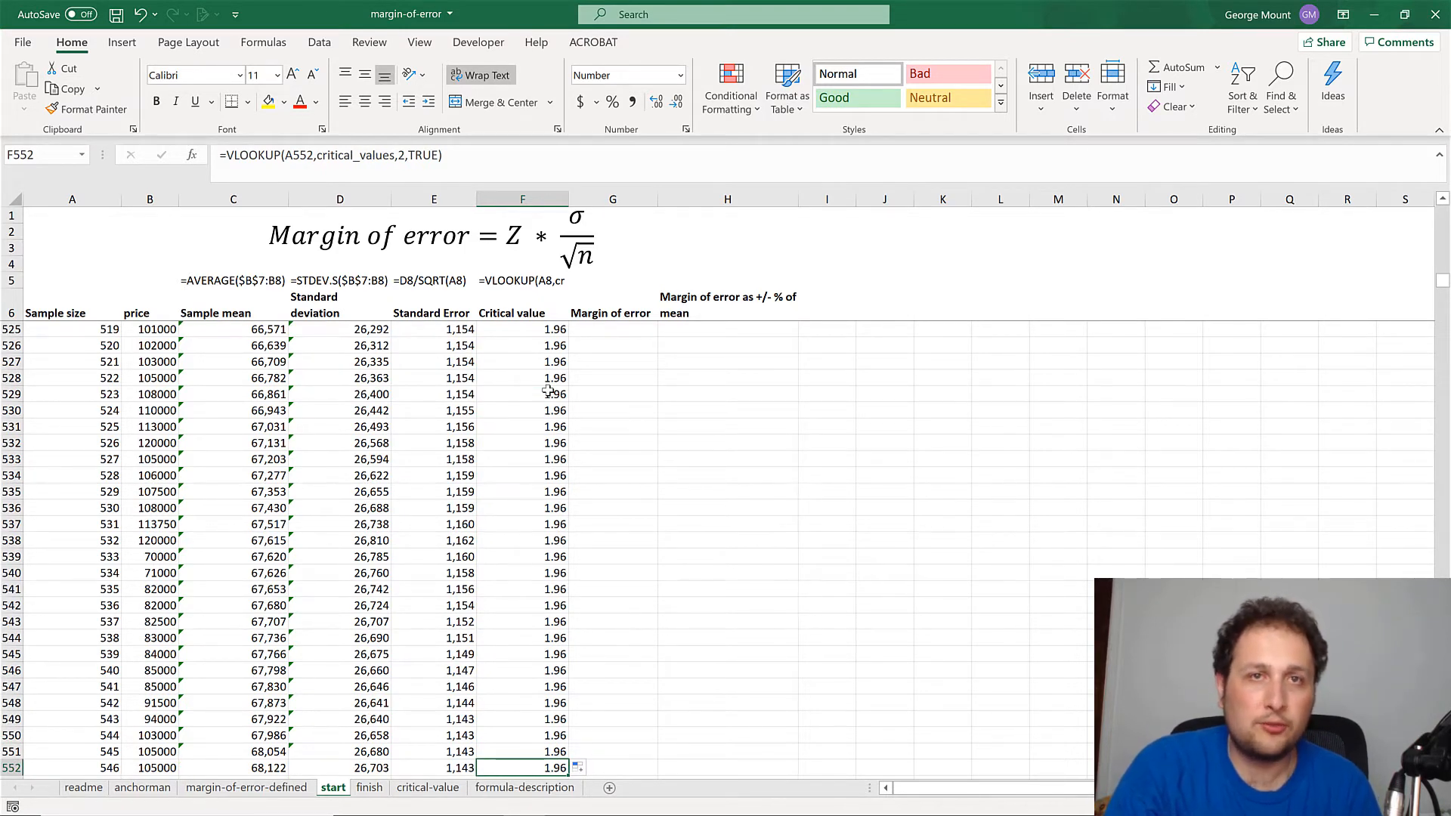
key("ctrl+Up")
key("Down")
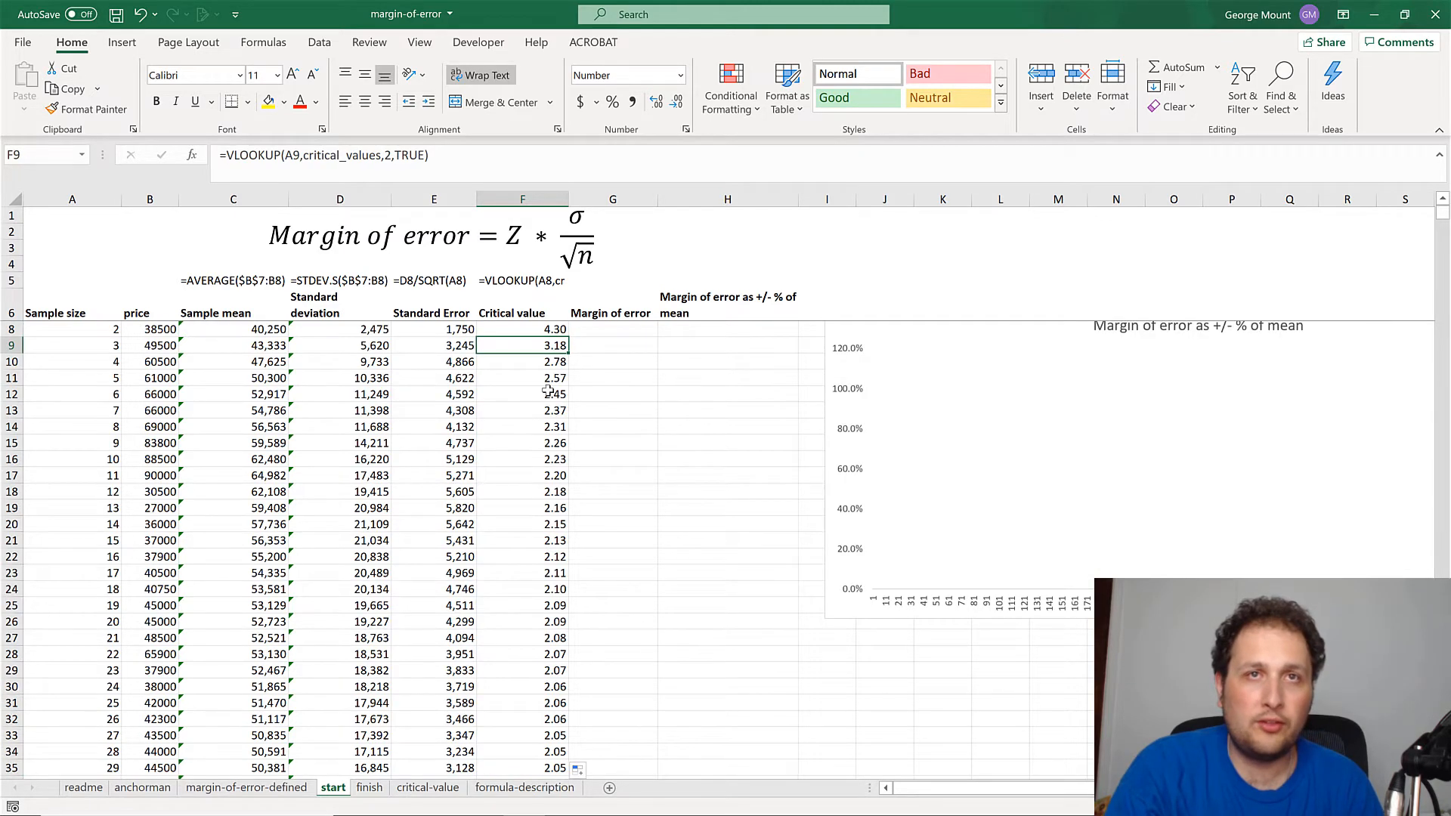
Step: Calculate the margin of error in G8 with =F8*E8 and fill it down the Margin of error column
key("Up")
key("Up")
key("Up")
key("Down")
key("Right")
key("Down")
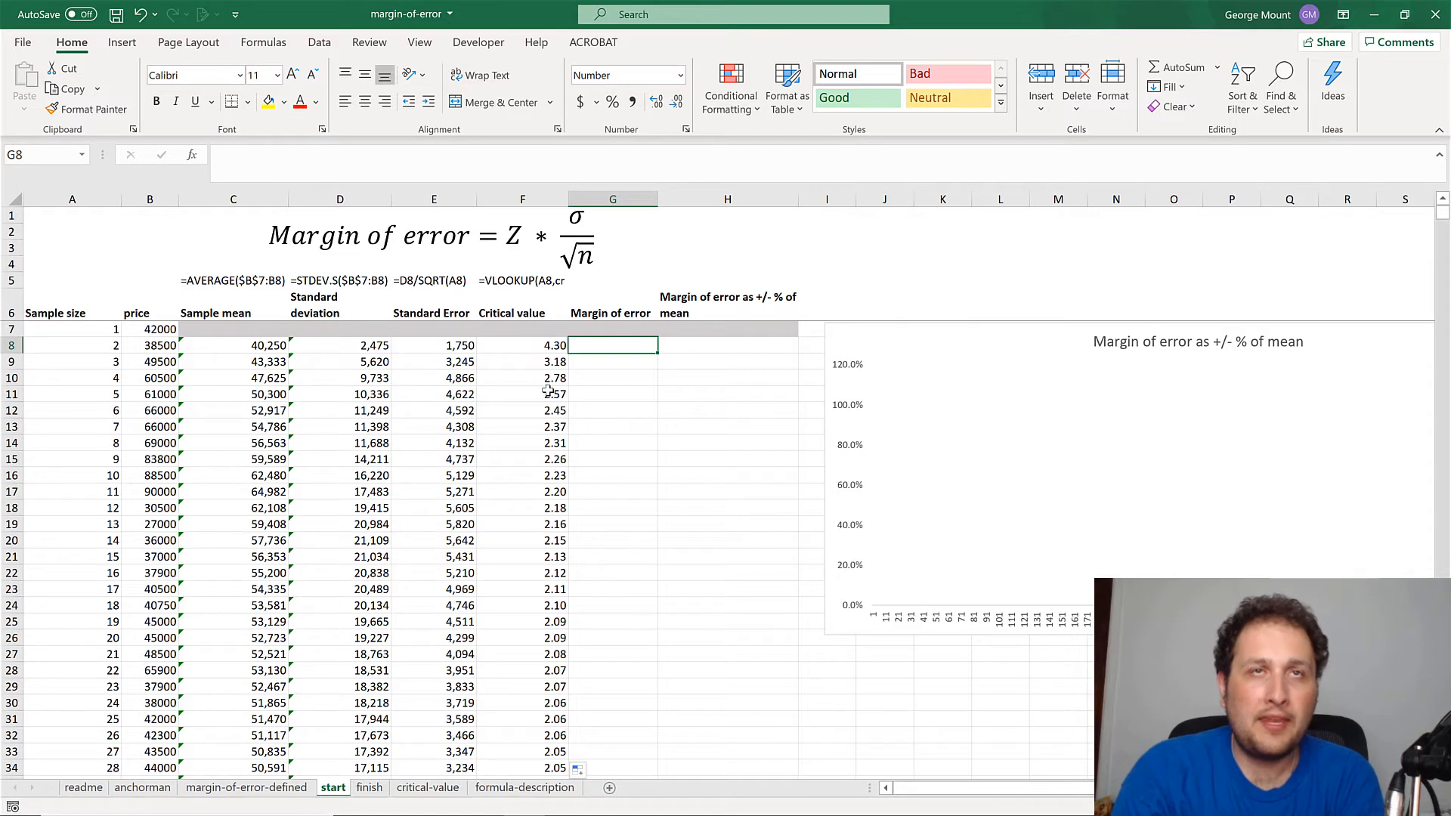
type("=")
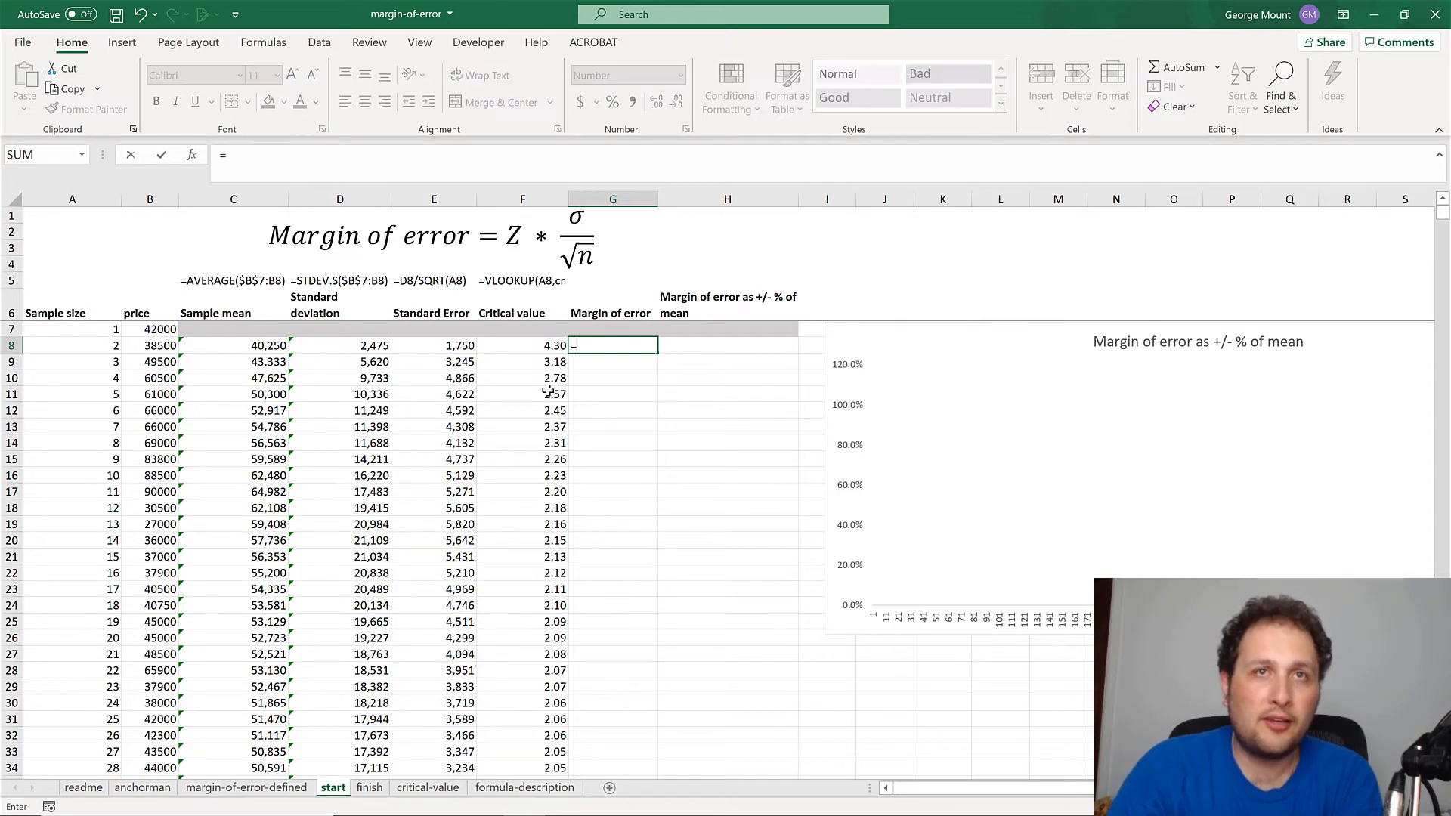
key("Left")
type("*")
key("Left")
key("Left")
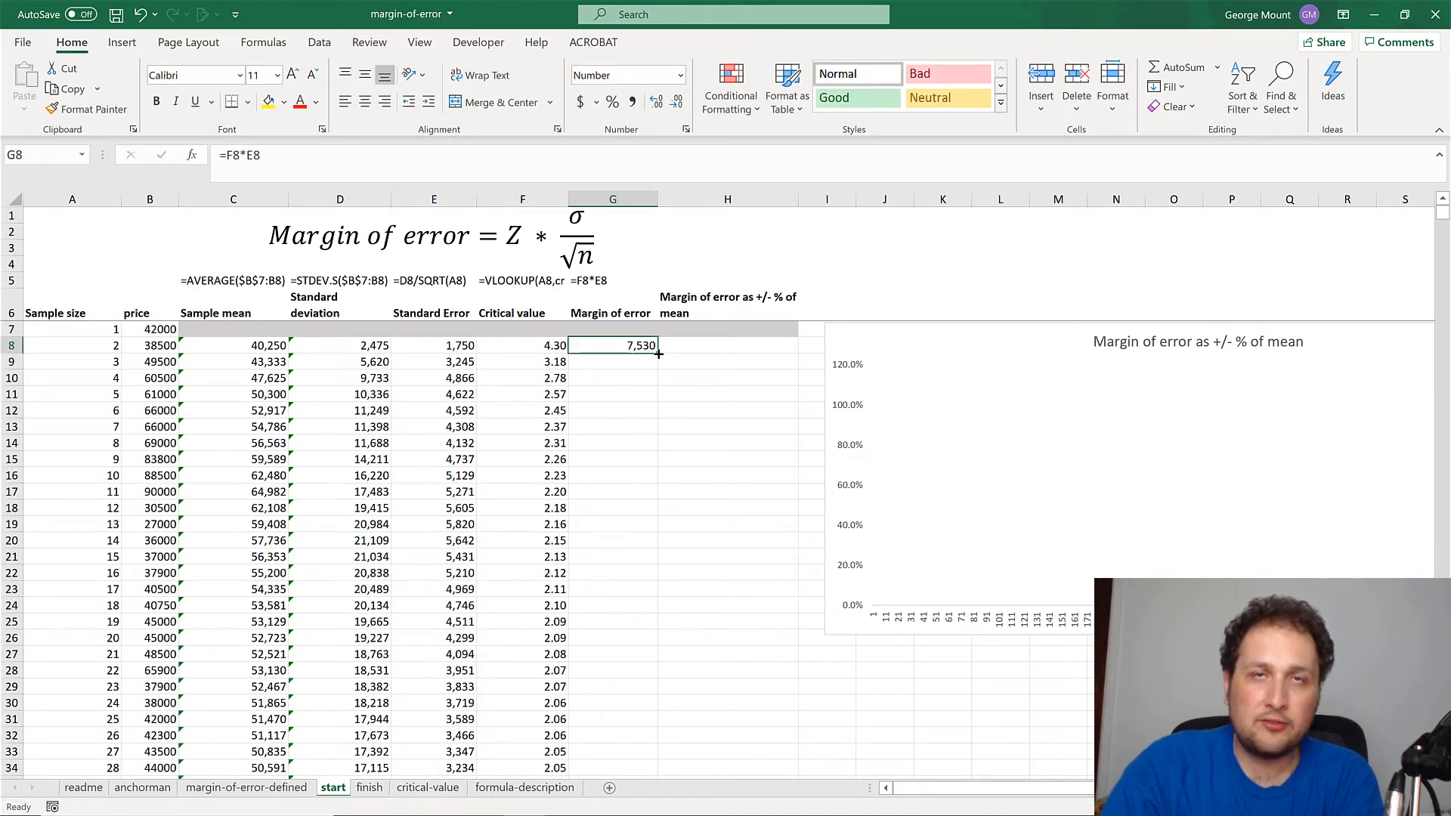
double_click(655, 353)
Step: Examine the row for sample size 23, comparing its sample mean with its margin of error
left_click(680, 348)
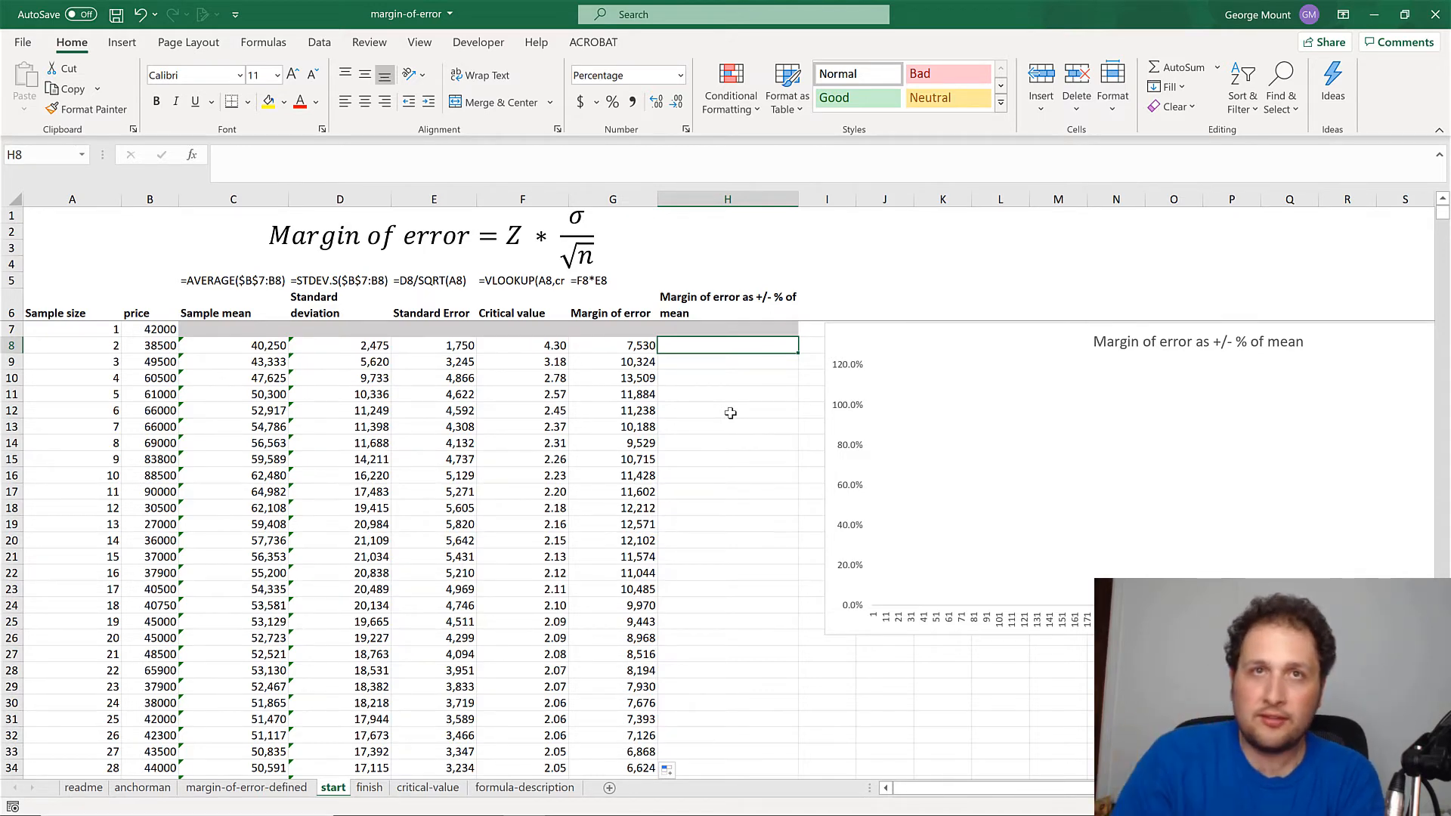
left_click(642, 346)
scroll(646, 446, "down", 3)
scroll(647, 451, "down", 1)
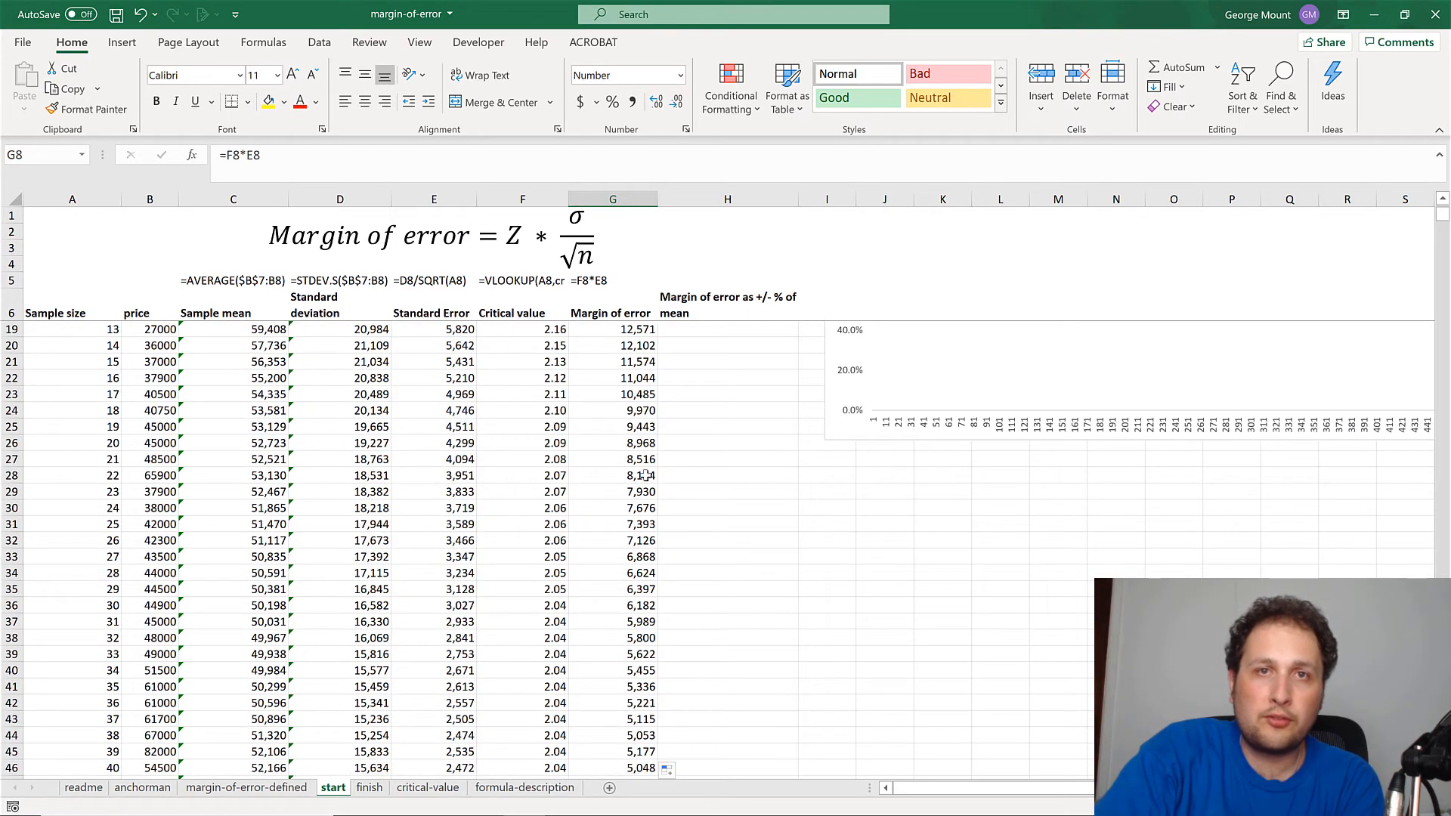
left_click_drag(642, 491, 95, 492)
left_click_drag(199, 492, 201, 492)
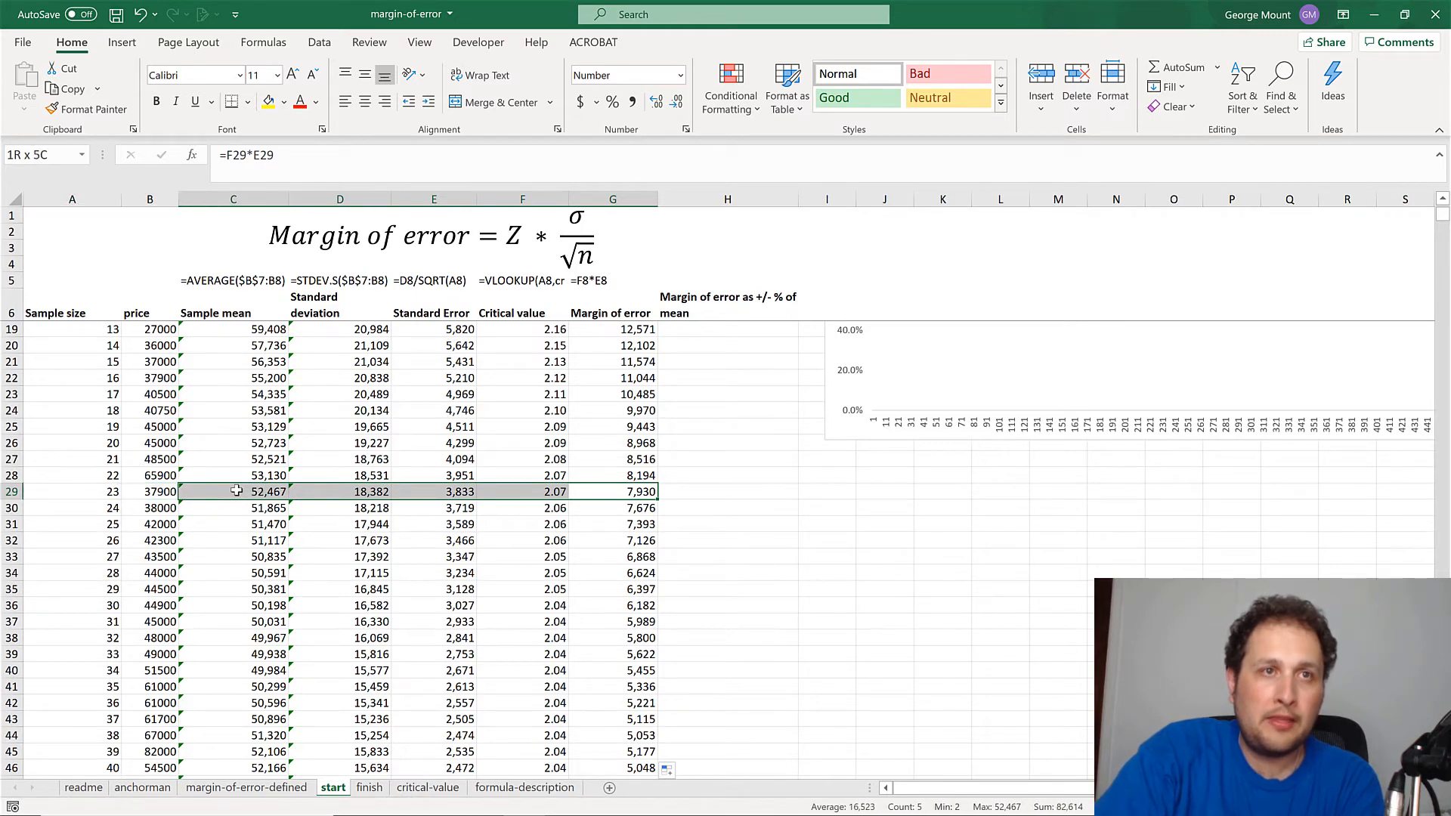
left_click(235, 492)
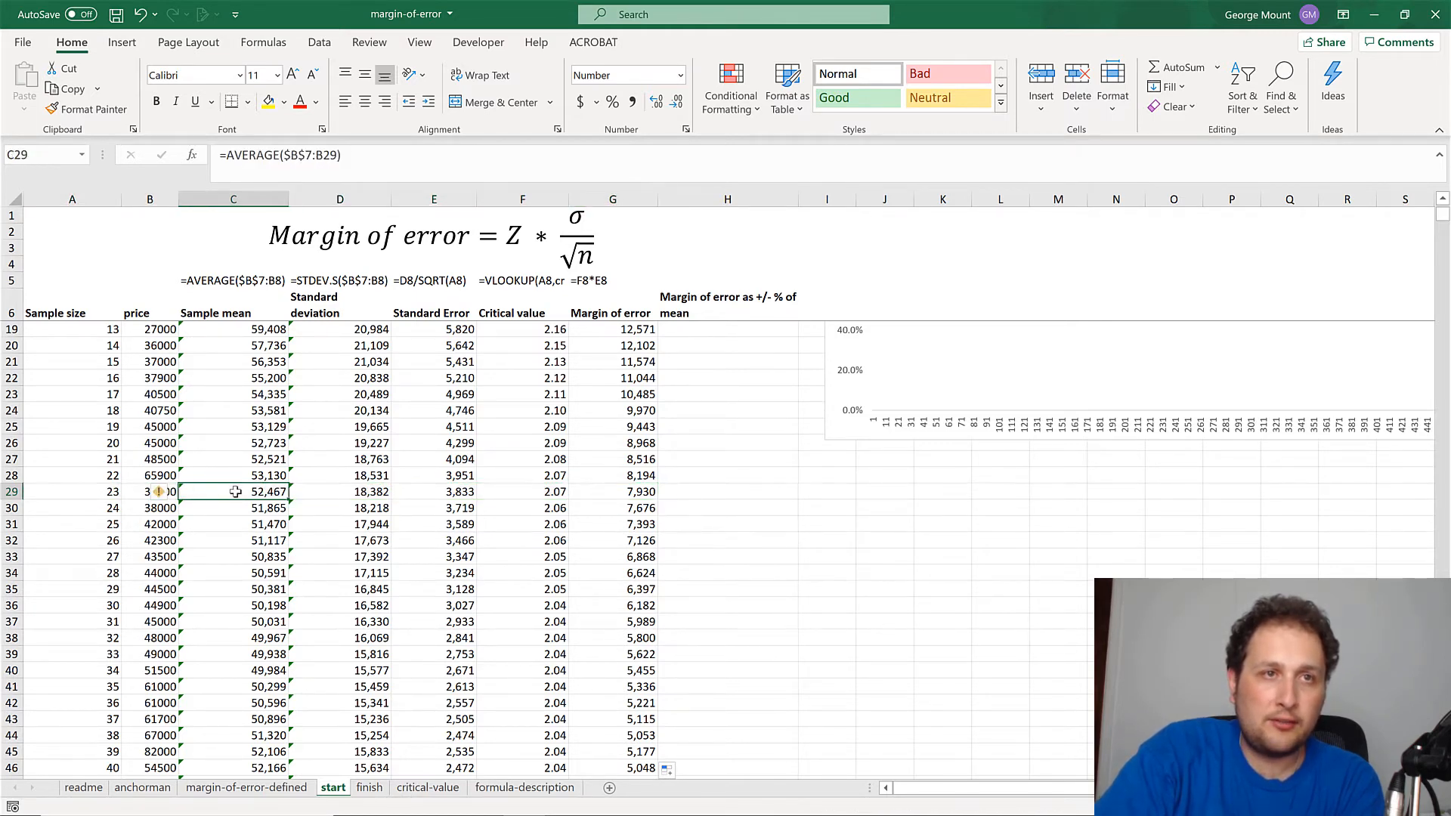
left_click_drag(235, 492, 613, 492)
left_click(614, 492)
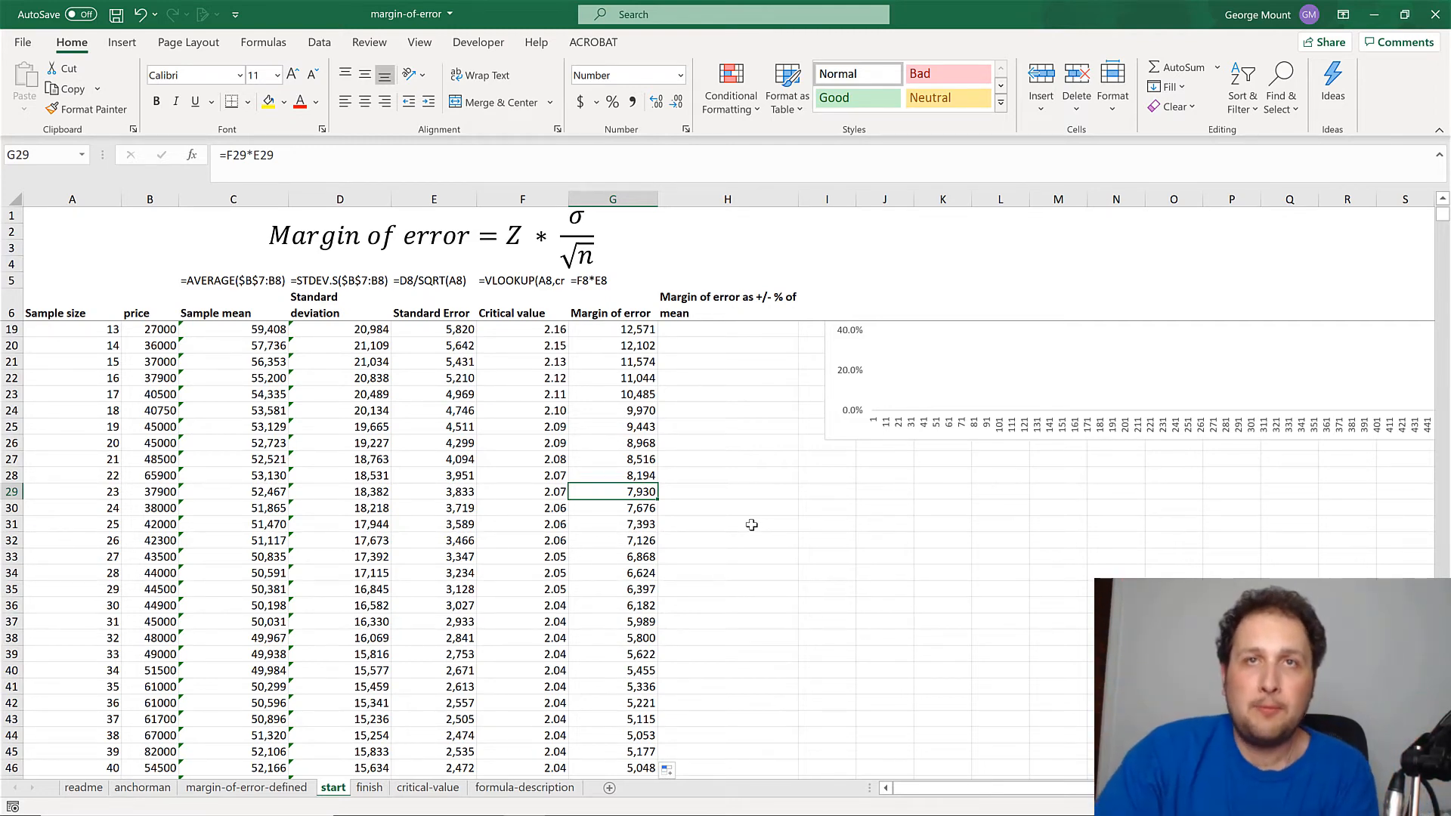
Step: Enter the formula =G8/C8/2 in H8 to express the margin of error as +/- % of mean
scroll(744, 487, "up", 4)
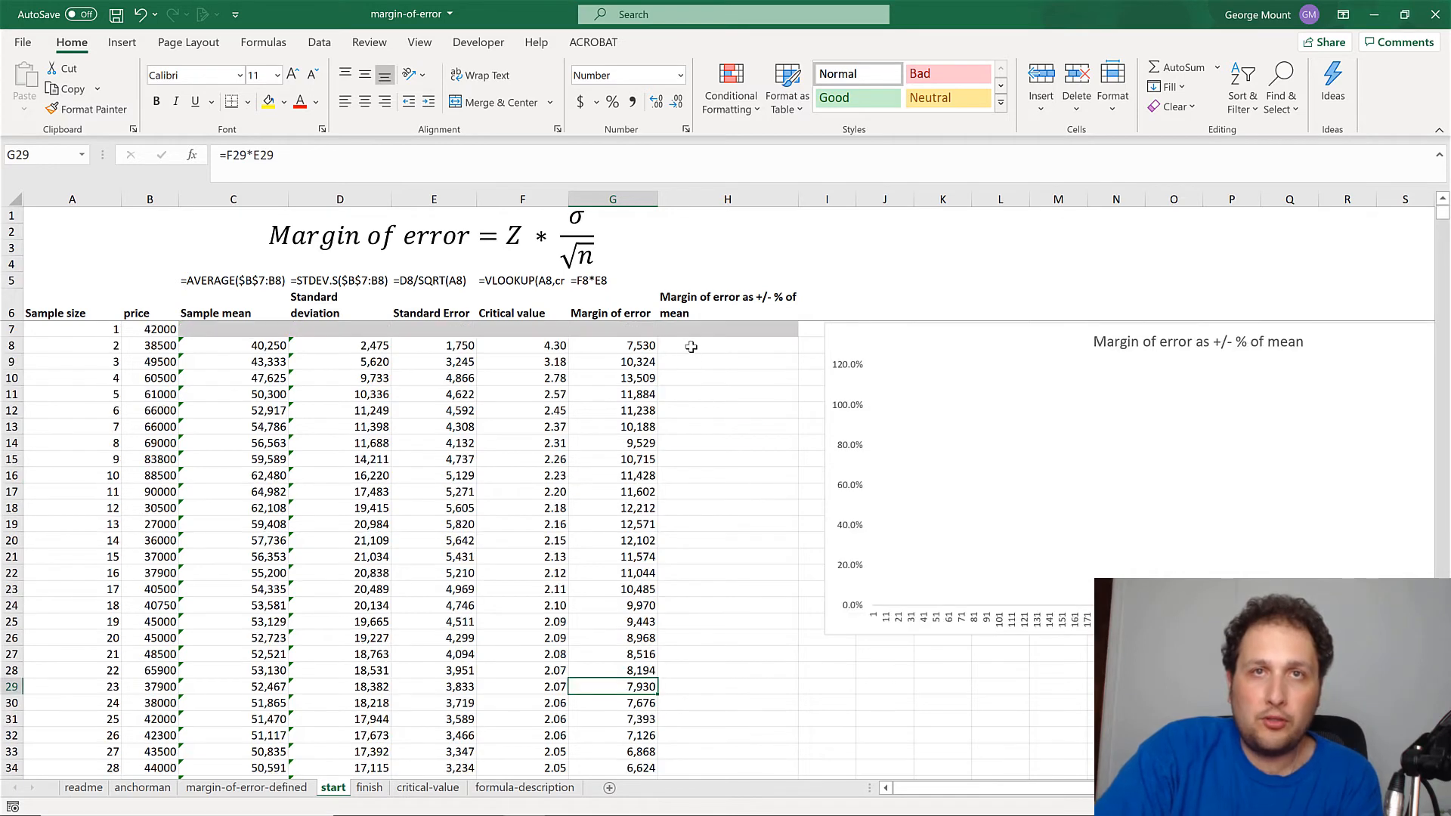
left_click(691, 346)
type("=")
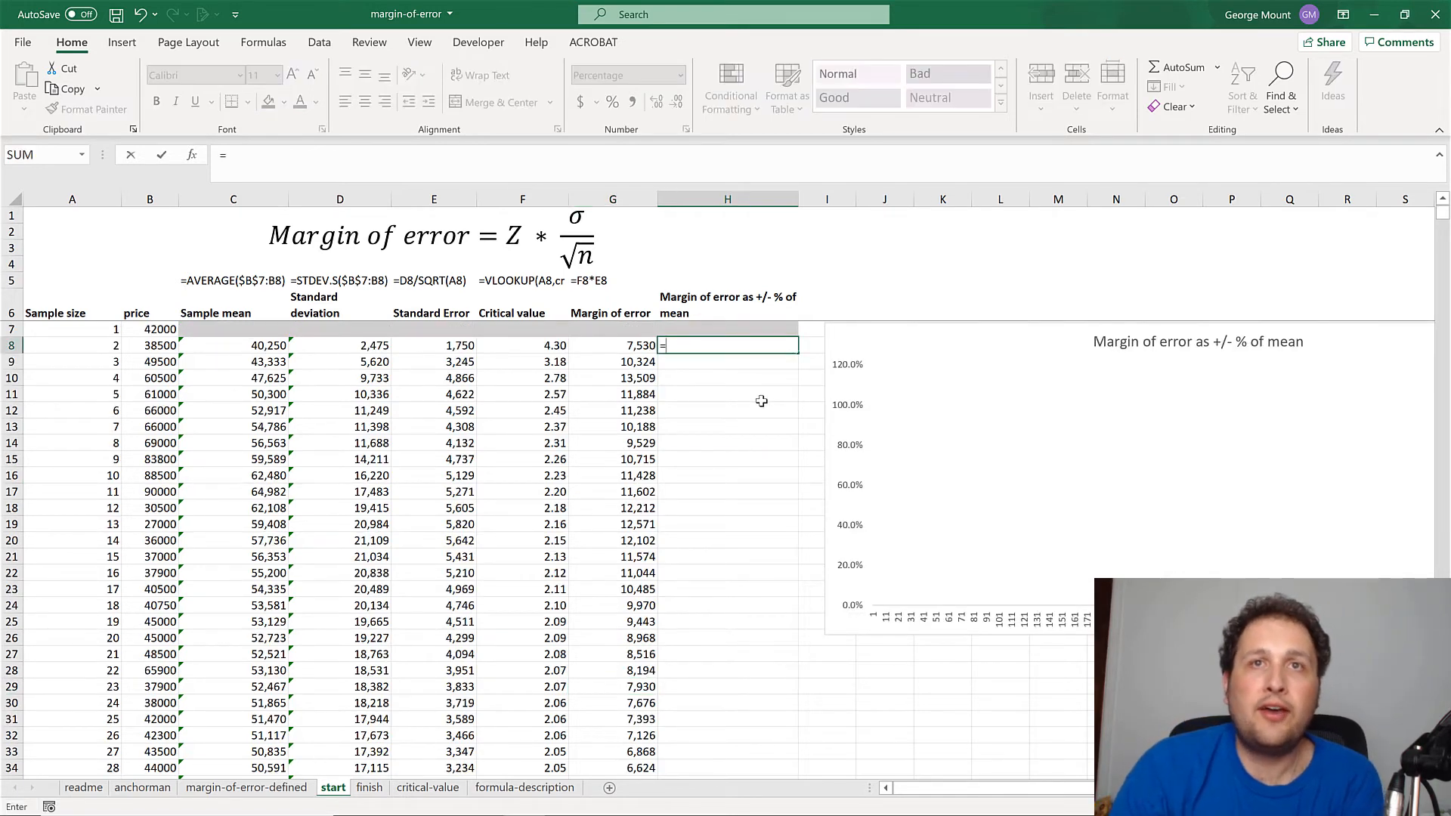
key("Left")
type("/")
key("Left")
key("Left")
key("Left")
key("Left")
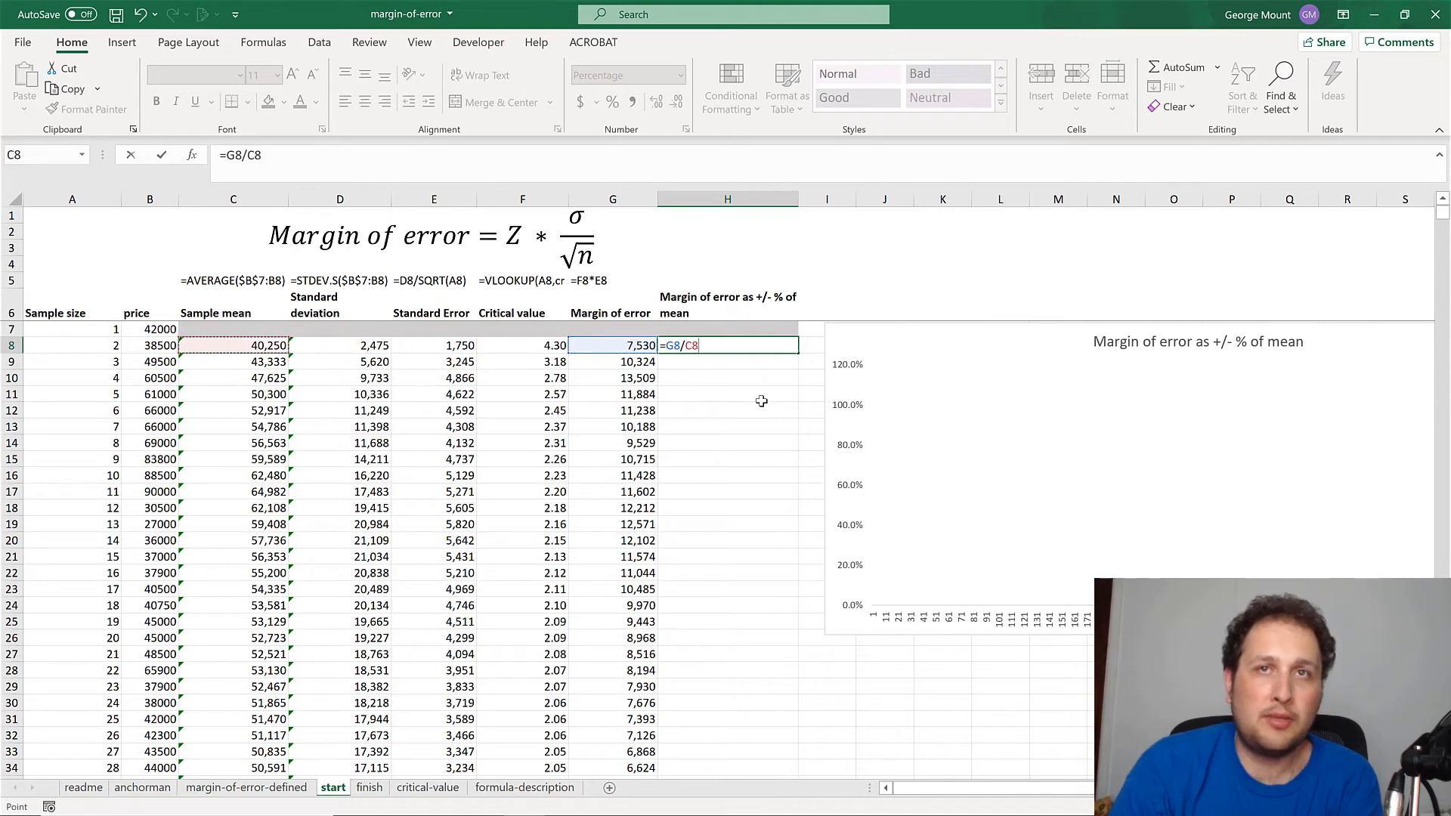
type("/2")
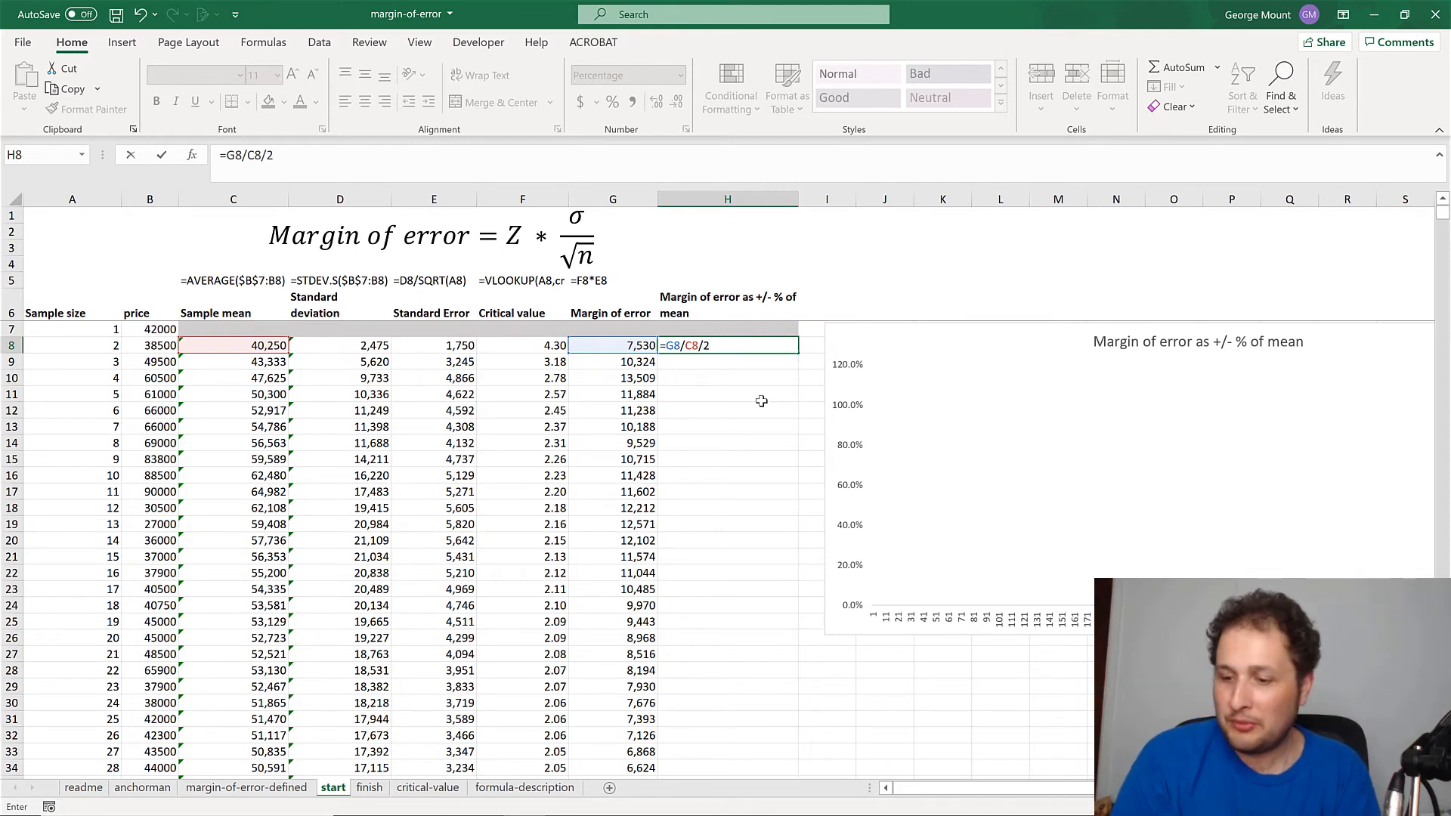
key("ctrl+Return")
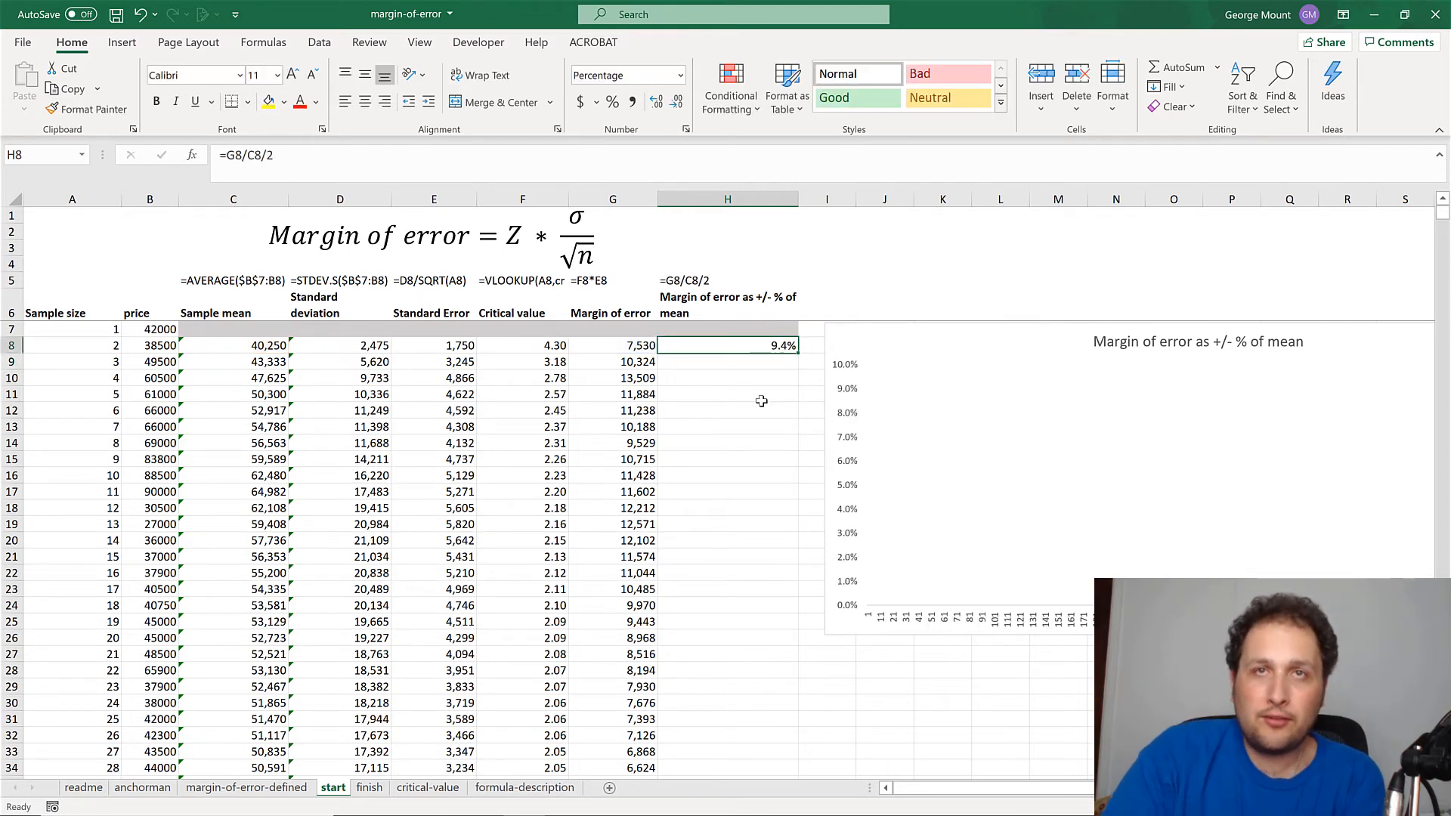
Step: Fill the H8 formula down the Margin of error as +/- % of mean column and check its last row
double_click(798, 355)
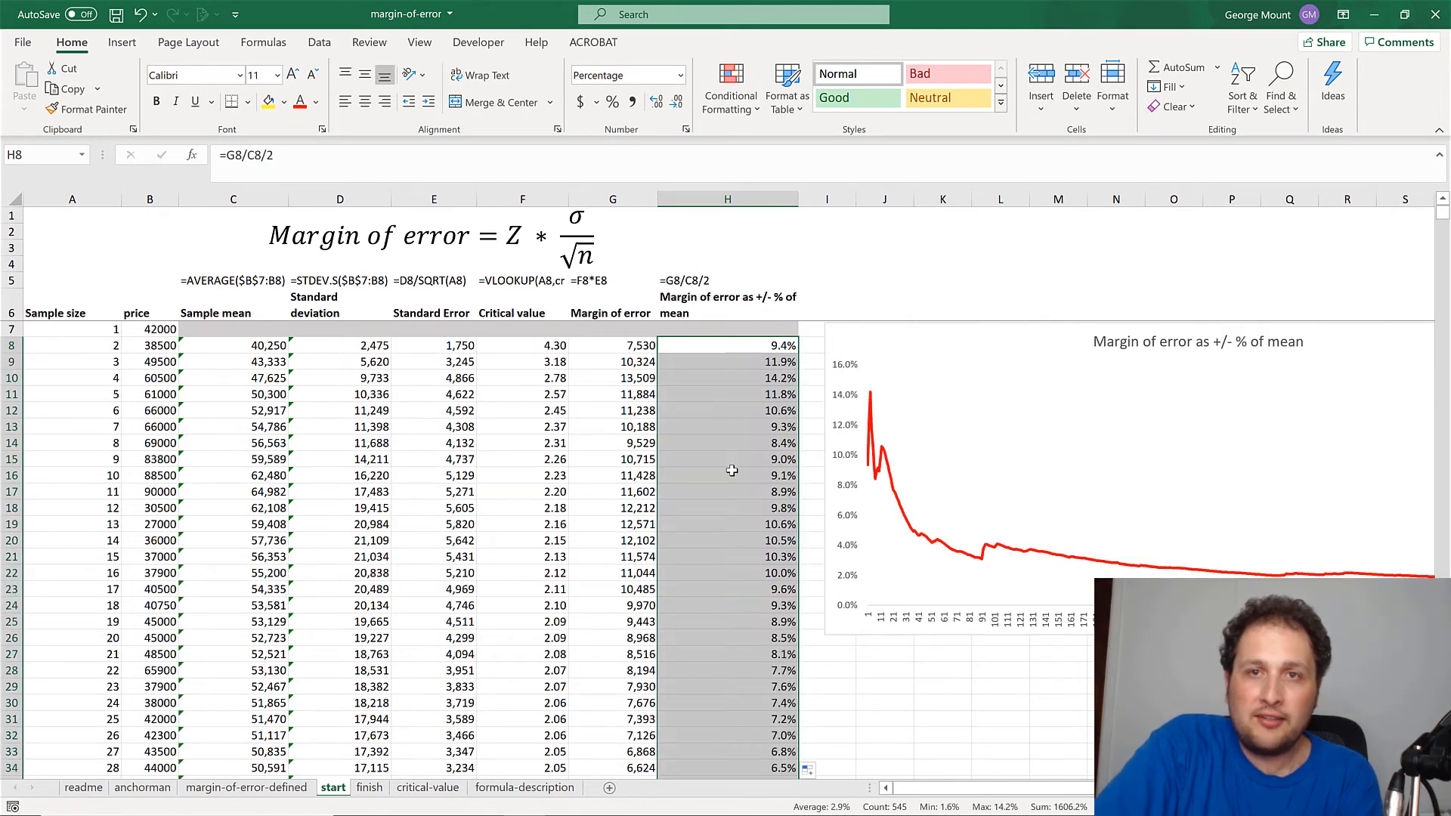
left_click(730, 530)
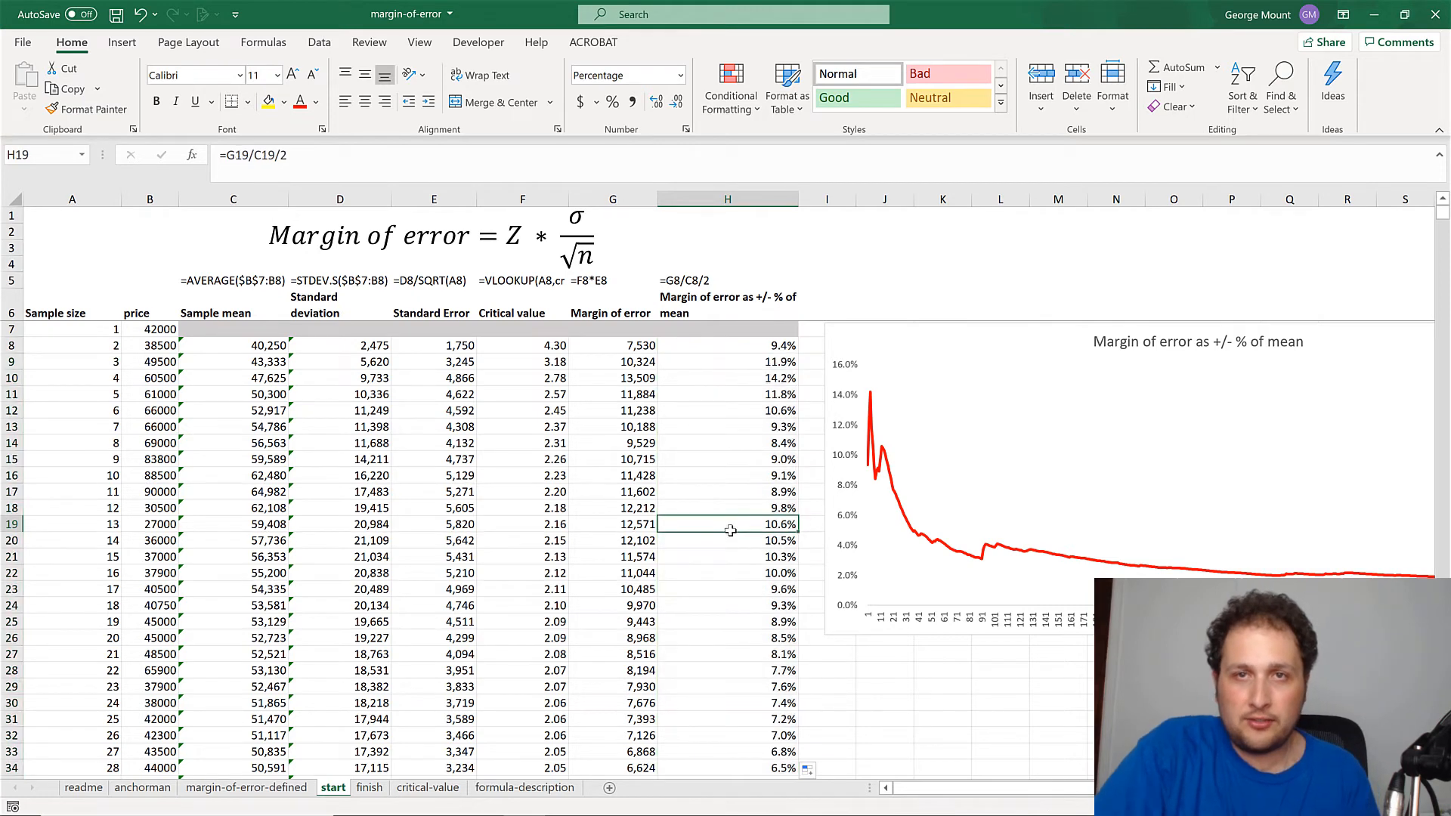
key("ctrl+Down")
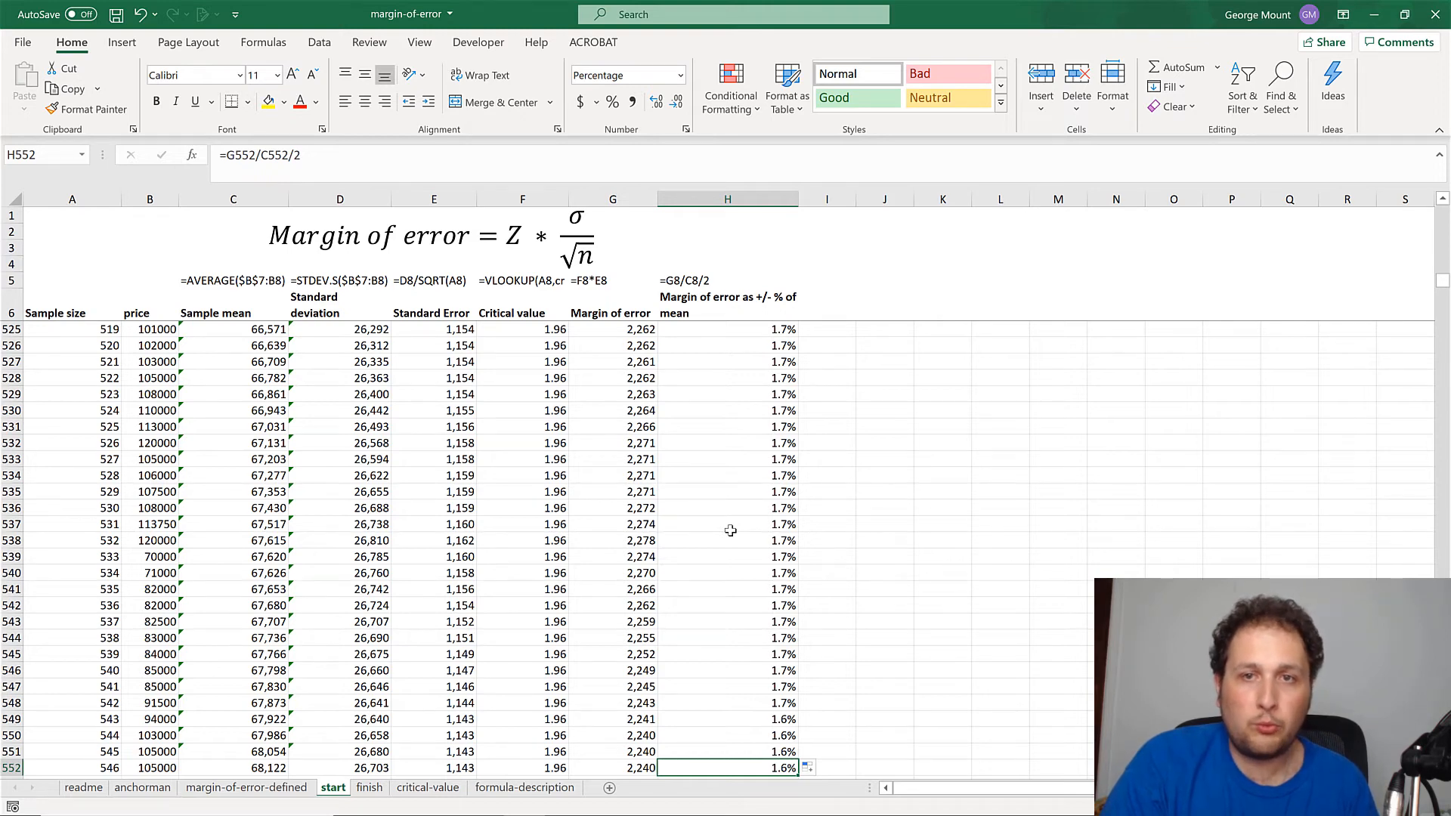
key("ctrl+Up")
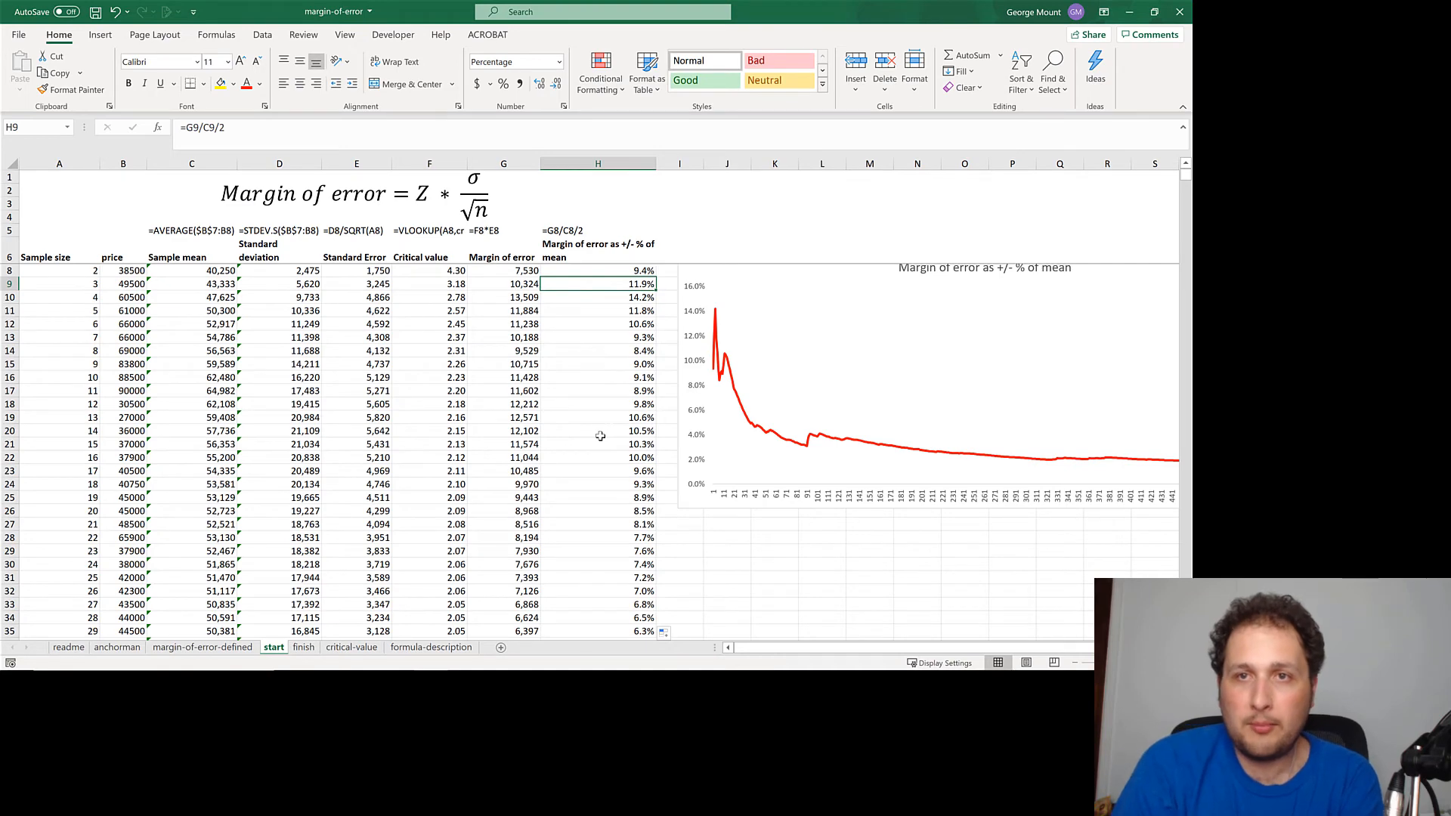